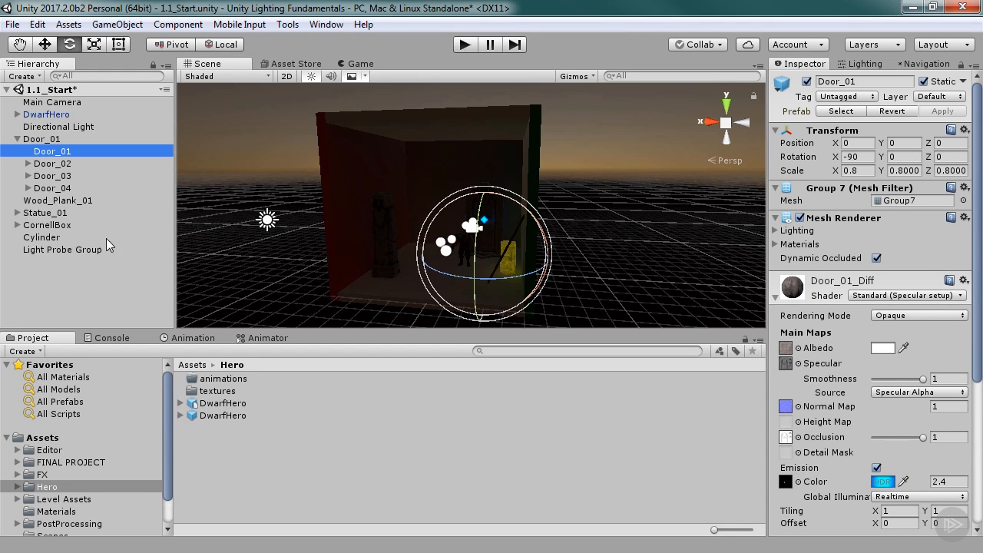
Rotate the directional light to about 109 degrees on X so it shines down into the Cornell box.
click(267, 221)
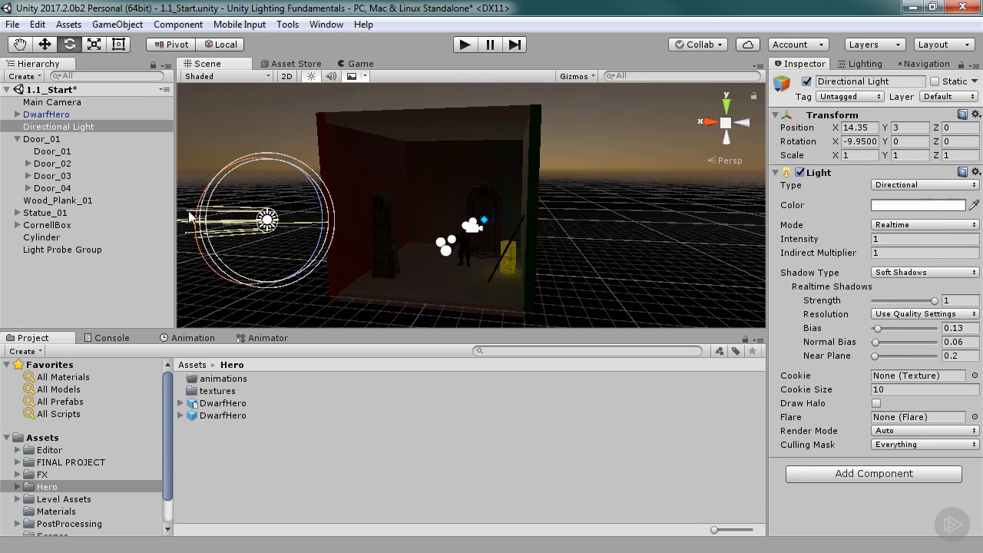
alt+drag(198, 251, 277, 308)
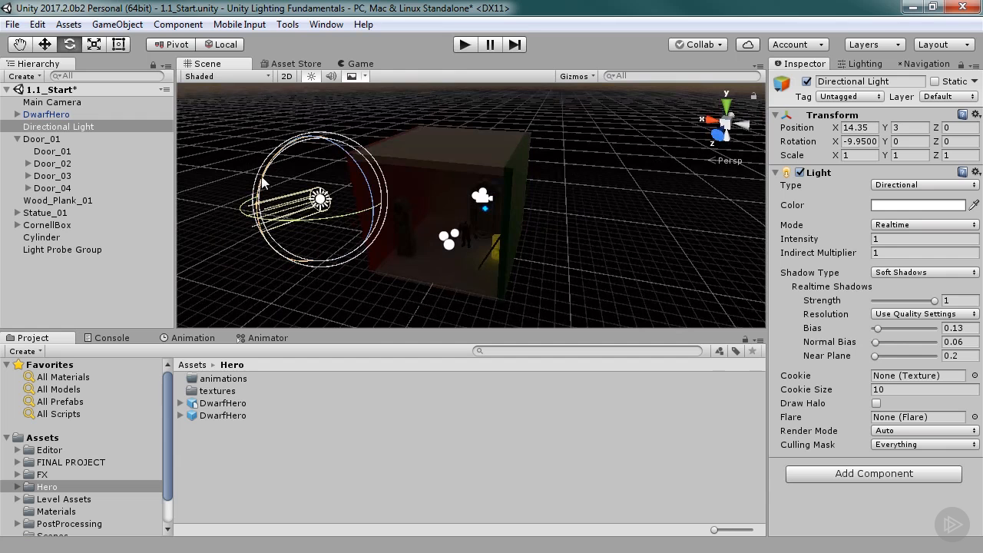
drag(258, 192, 351, 539)
alt+right_drag(374, 292, 674, 277)
alt+drag(548, 288, 592, 258)
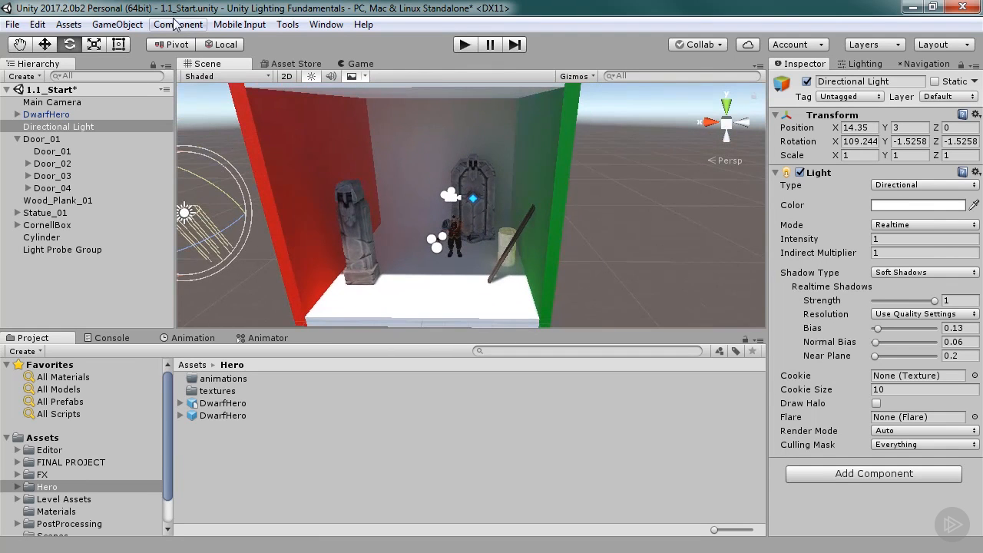
Create a sphere and place it inside the box near the statue, at about X -0.28, Y 1.98, Z 3.68.
click(119, 24)
mouse_move(142, 79)
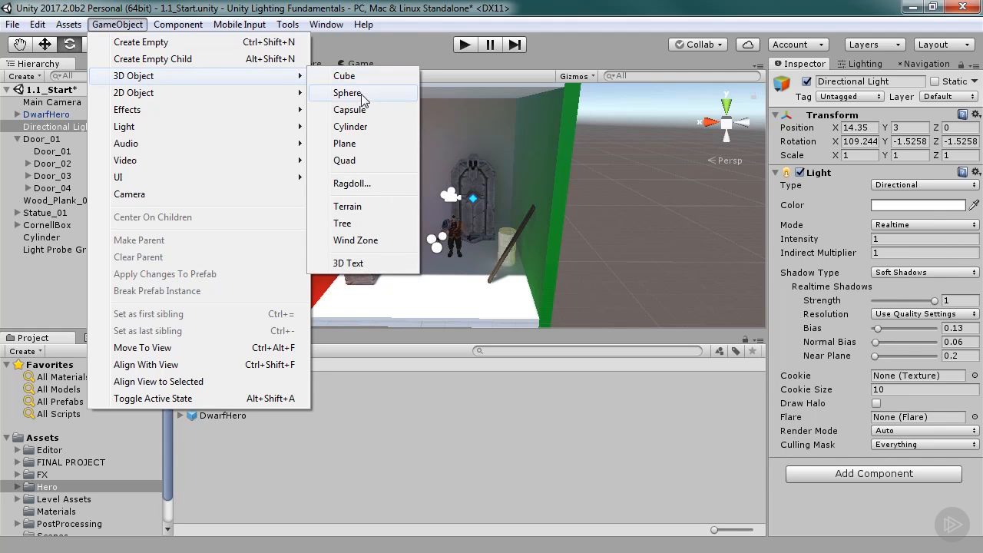
click(344, 92)
key(w)
alt+drag(453, 290, 435, 252)
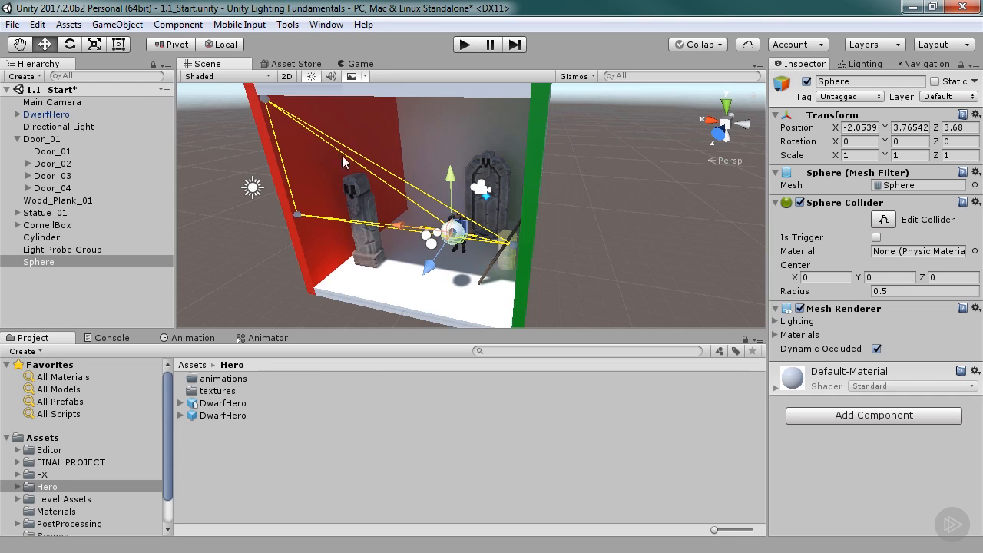
alt+drag(500, 234, 382, 251)
alt+scroll(453, 272, up, 3)
alt+drag(457, 273, 332, 143)
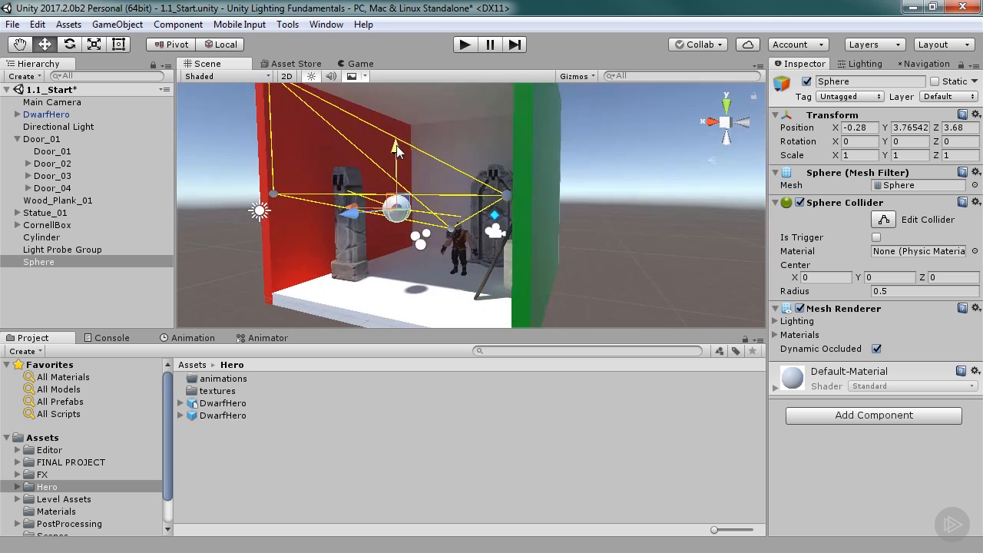
drag(396, 145, 402, 198)
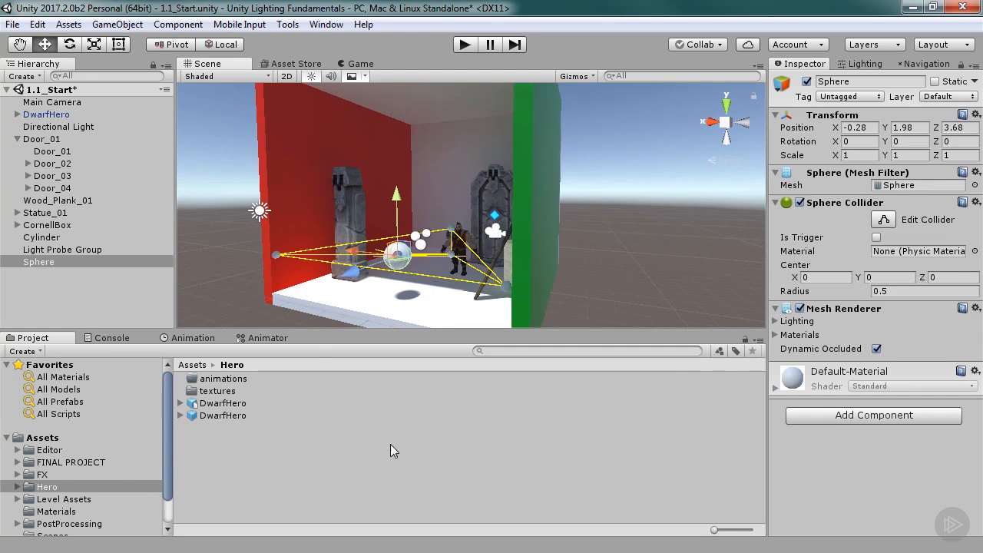
Create a new material named reflectiveMaterial in the Materials folder.
click(55, 512)
right_click(208, 472)
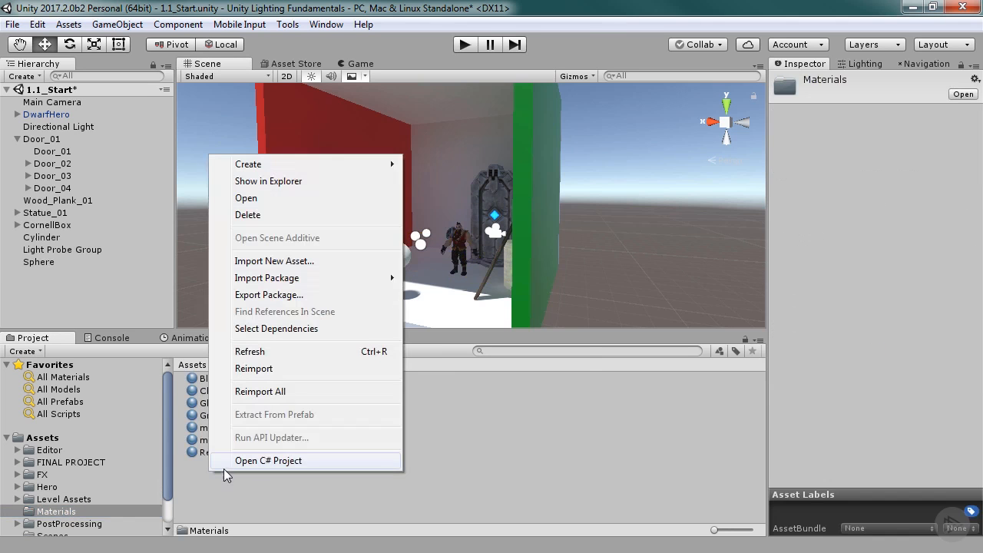
mouse_move(393, 168)
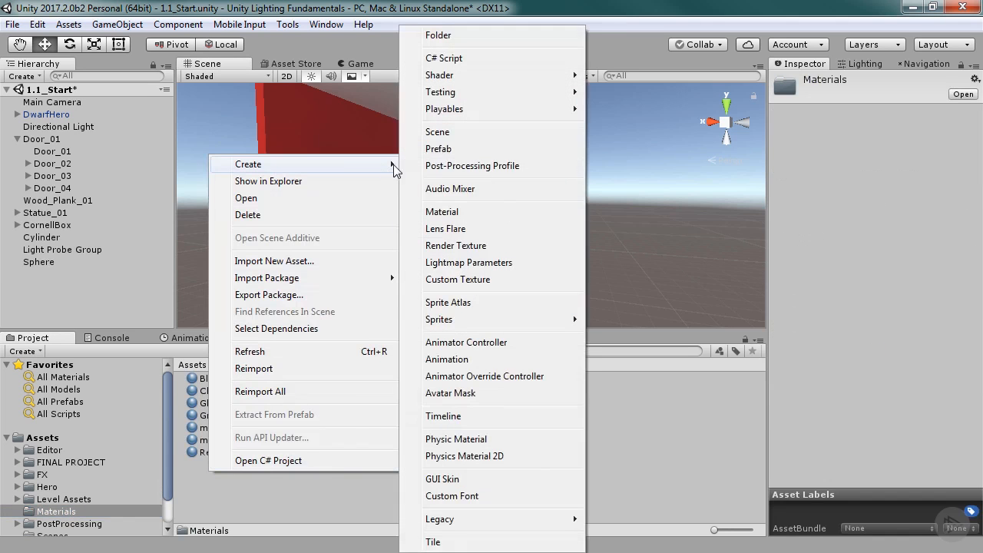
click(464, 213)
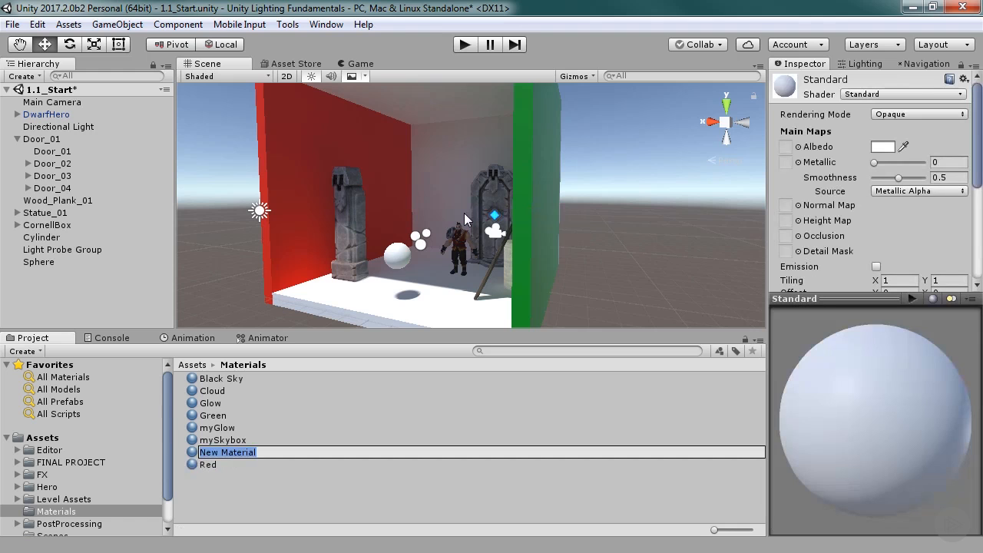
text(r)
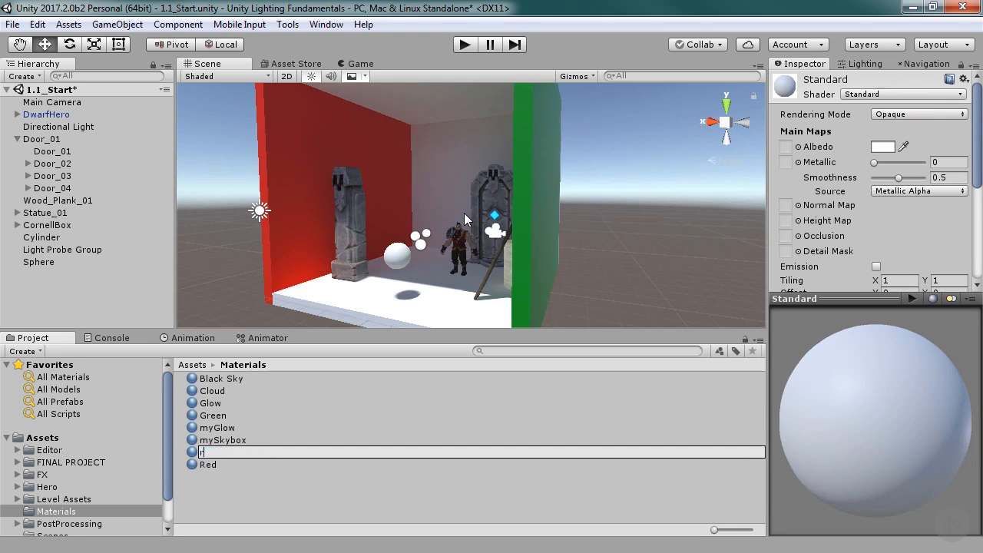
text(eflectiveMa)
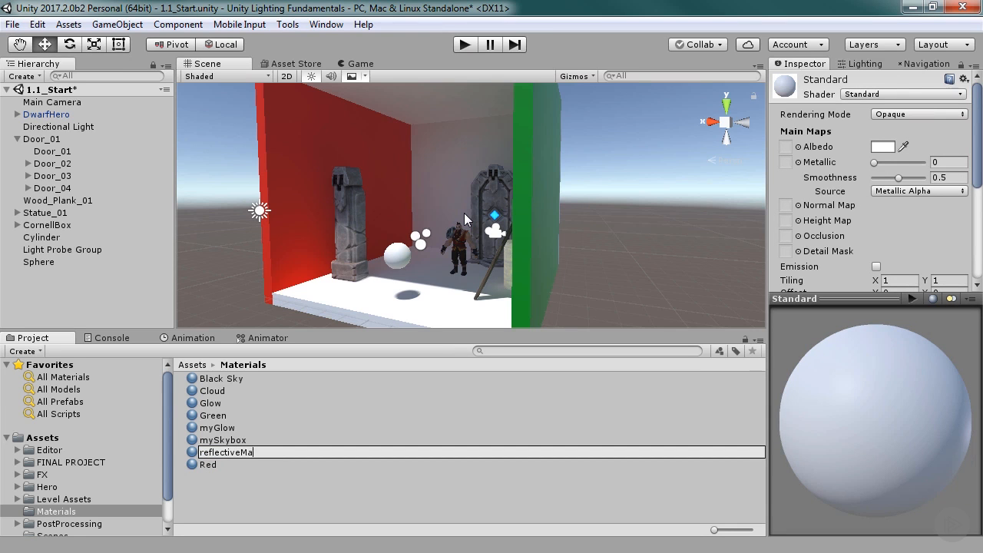
text(terial)
key(Return)
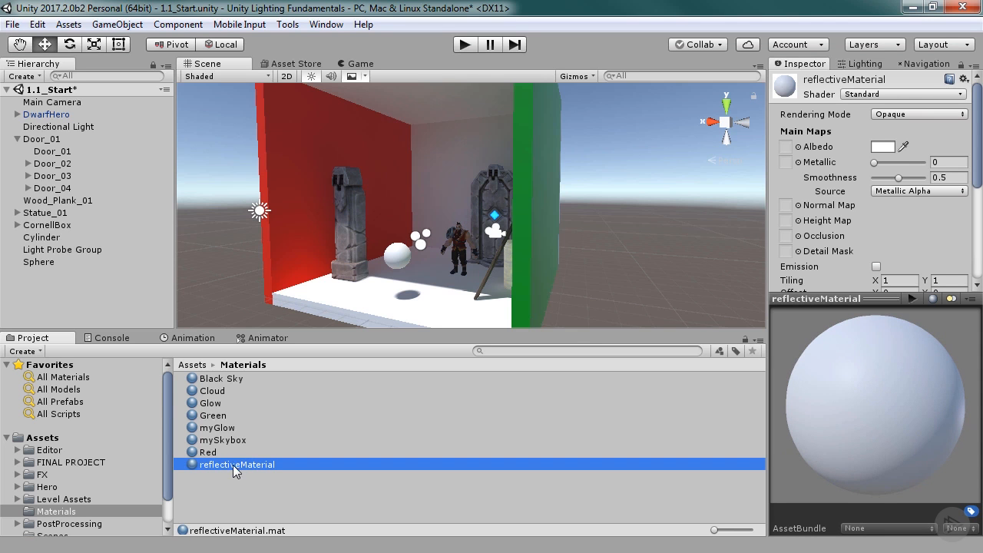
Apply reflectiveMaterial to the sphere and set the material's Metallic and Smoothness to 1.
drag(235, 466, 398, 256)
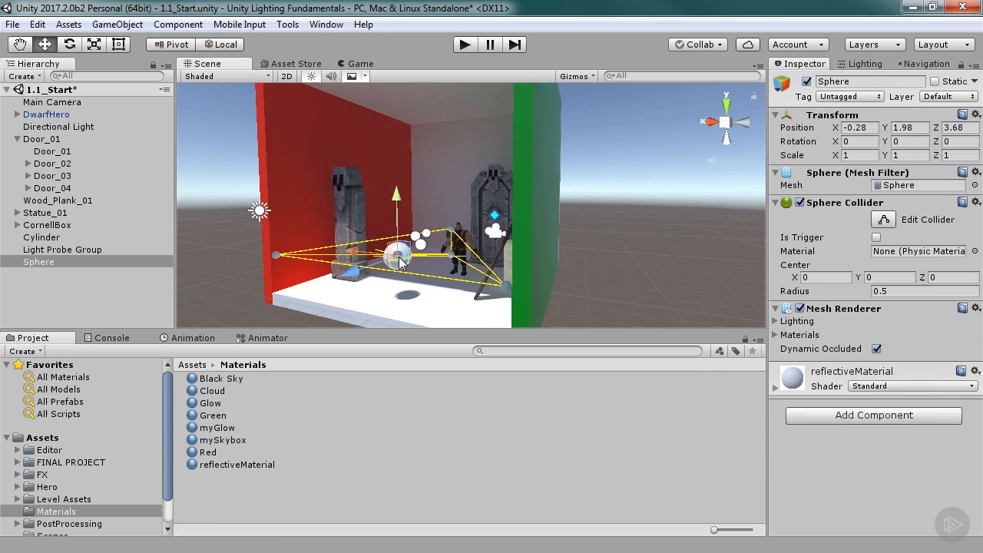
click(248, 465)
drag(831, 288, 828, 374)
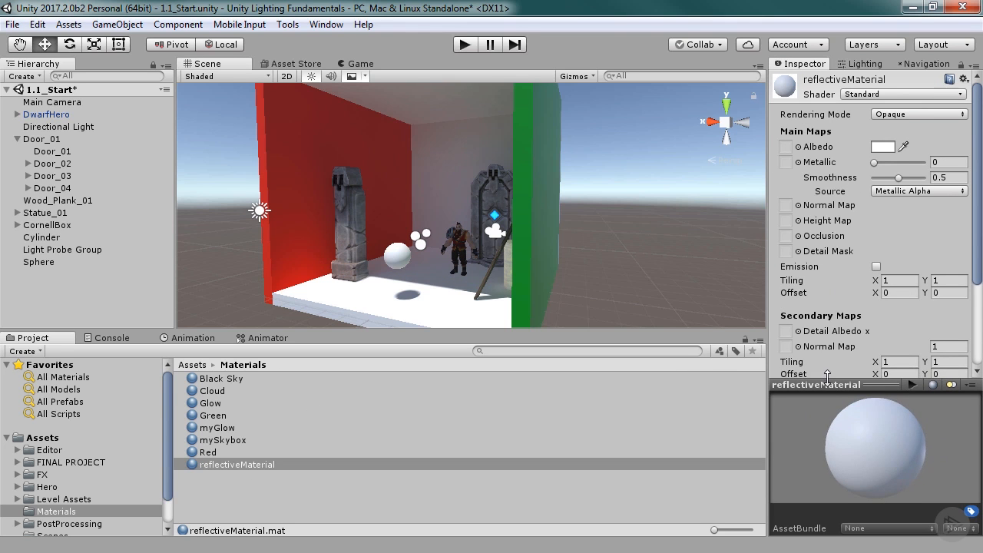
drag(875, 163, 952, 178)
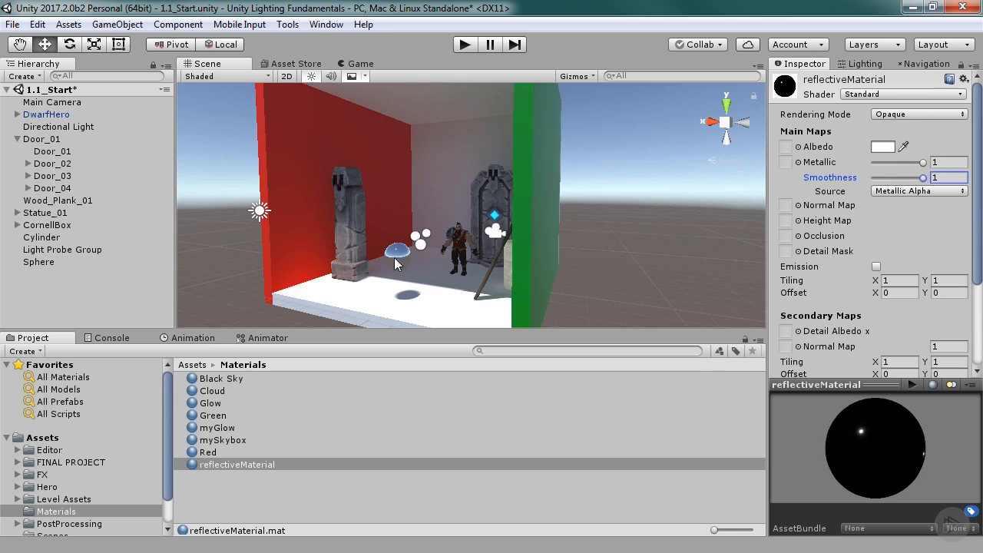
Examine the sphere's reflections up close and from several angles around the box.
scroll(399, 269, up, 3)
middle_drag(393, 279, 434, 230)
mouse_move(379, 259)
right_down()
mouse_move(397, 257)
mouse_move(374, 256)
right_up()
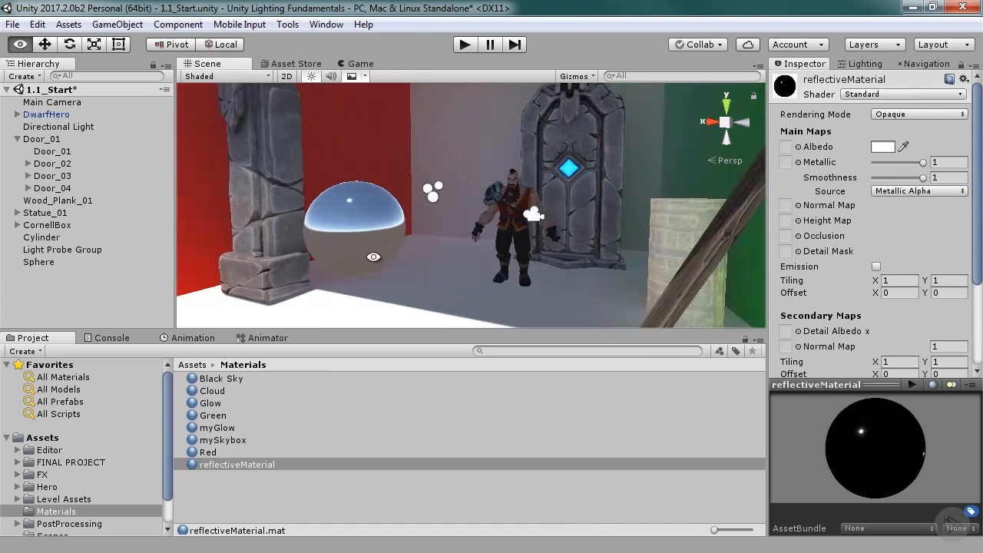
click(377, 212)
alt+drag(338, 276, 725, 265)
click(726, 261)
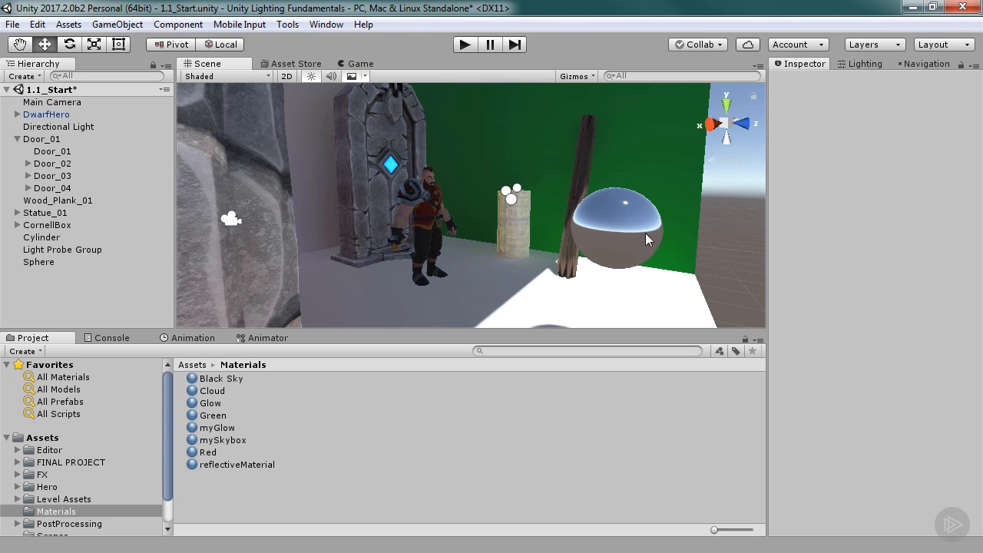
alt+right_drag(668, 243, 538, 225)
alt+drag(634, 209, 493, 294)
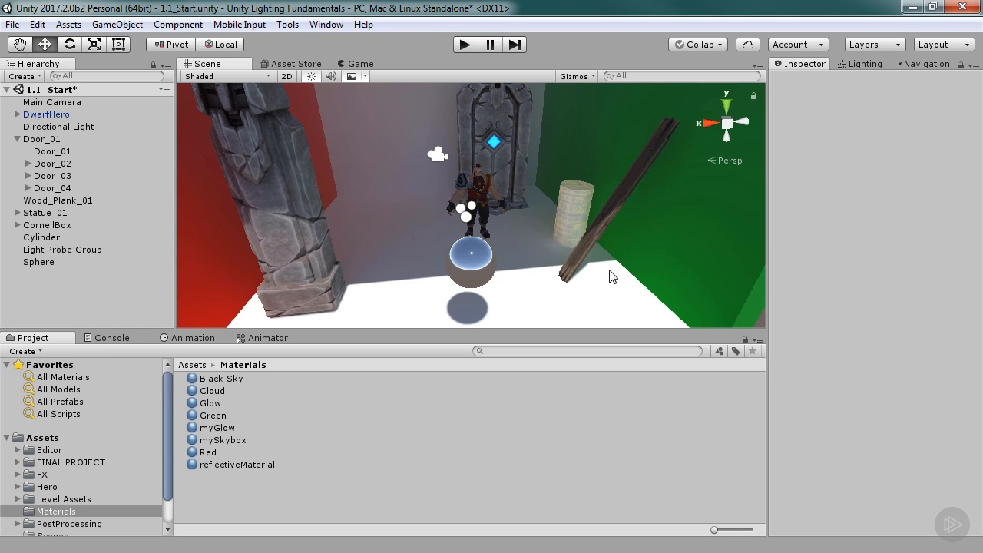
alt+drag(592, 240, 475, 203)
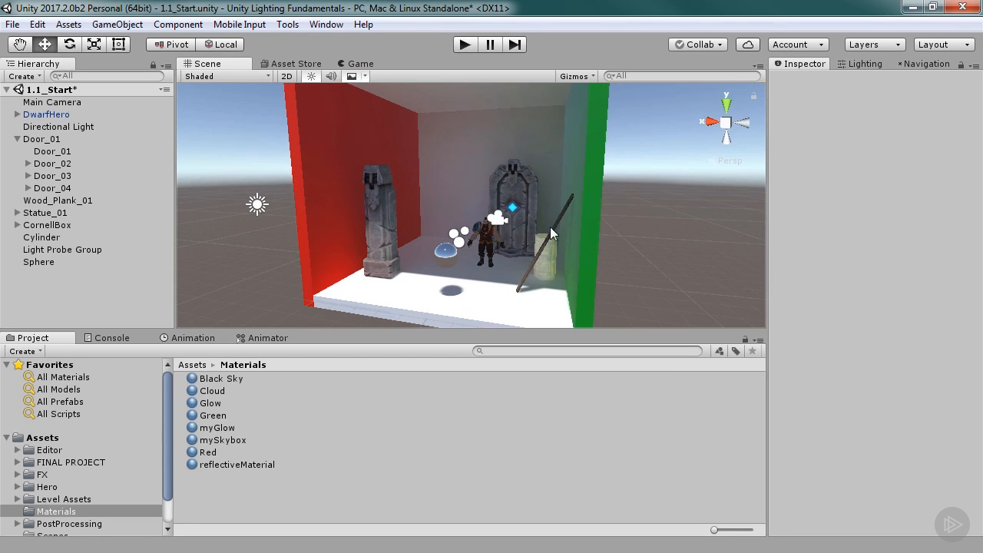
alt+right_drag(635, 220, 582, 222)
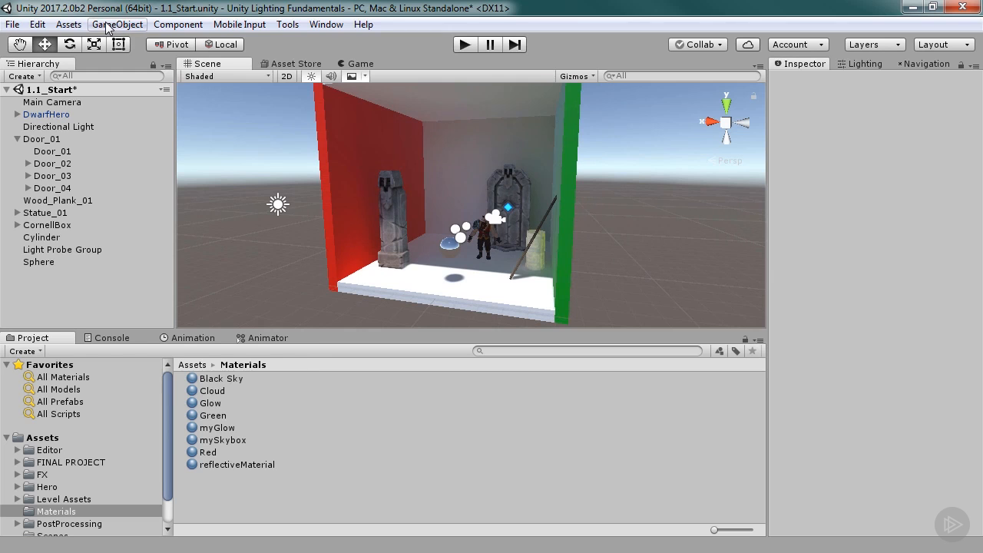
Add a reflection probe to the scene.
click(107, 24)
mouse_move(139, 128)
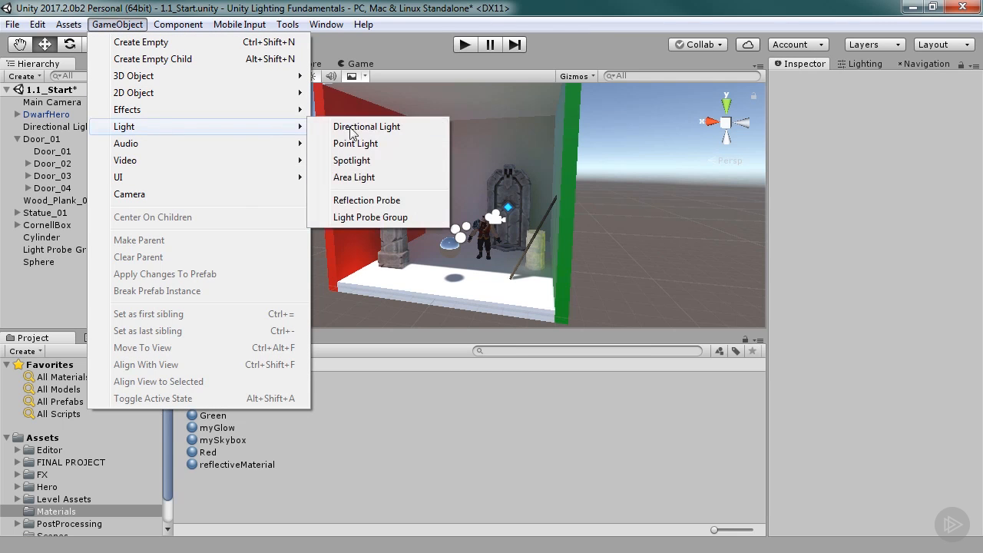
click(366, 200)
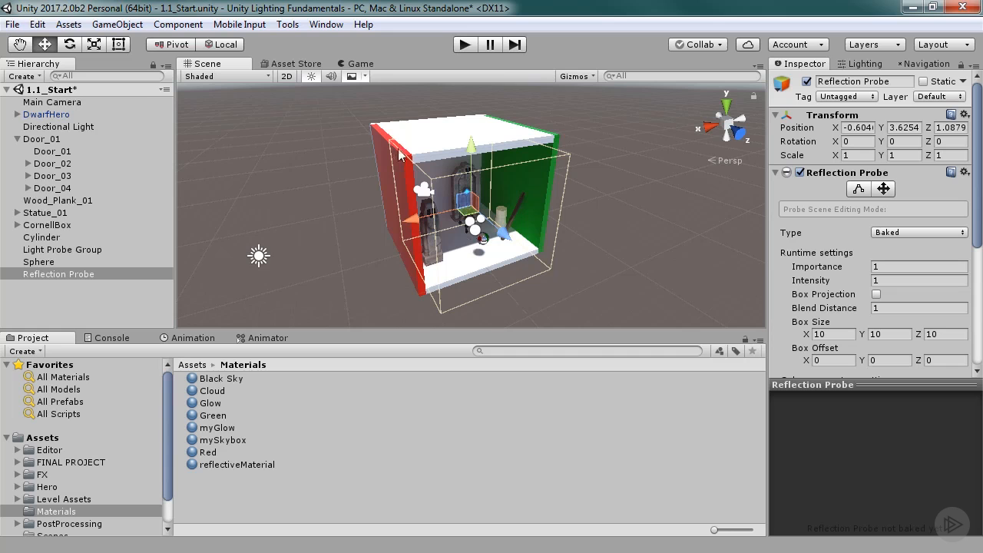
Center the reflection probe on the Cornell box in the top view, at about X 0.02 and Z -0.23.
alt+drag(606, 244, 349, 153)
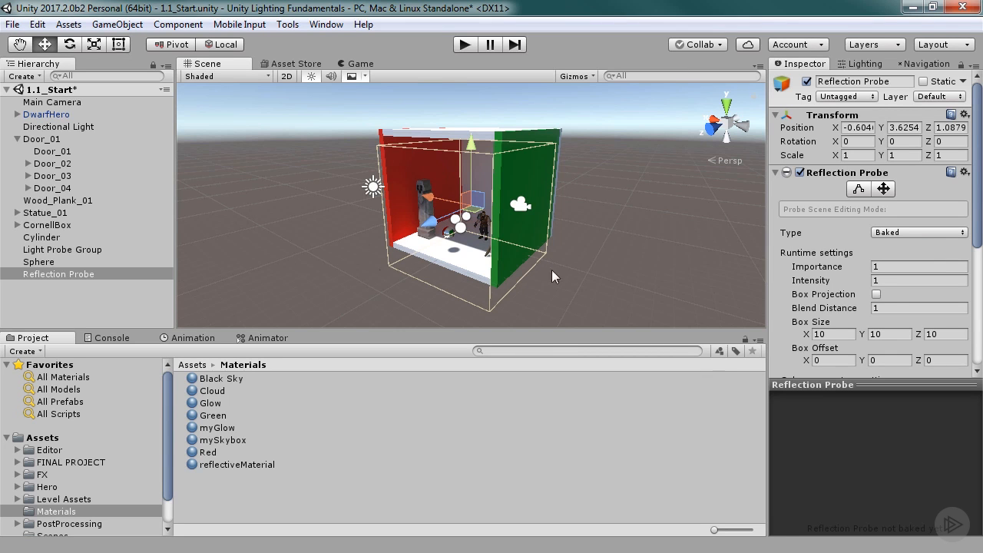
alt+right_drag(359, 228, 855, 222)
alt+drag(506, 221, 765, 212)
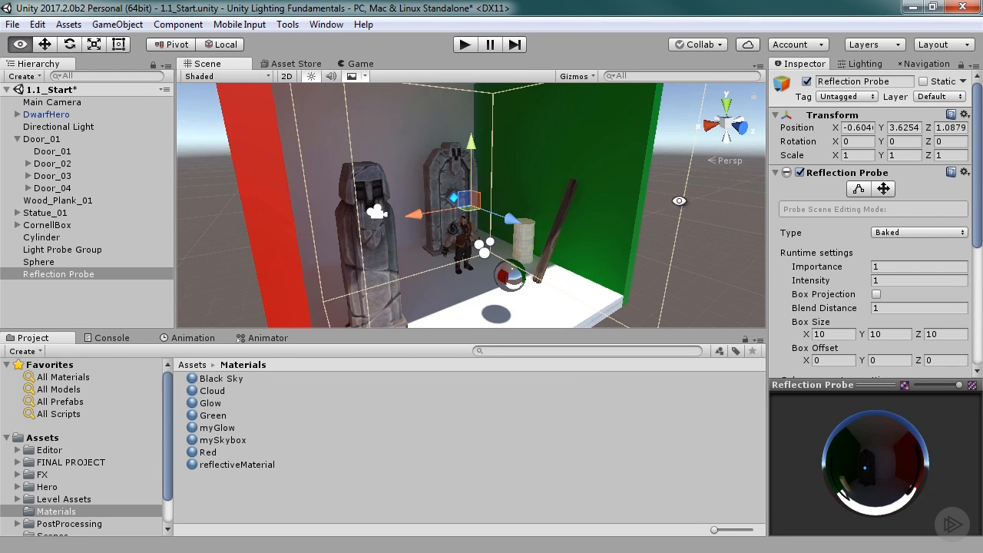
alt+scroll(680, 202, down, 8)
alt+drag(680, 202, 617, 128)
click(727, 105)
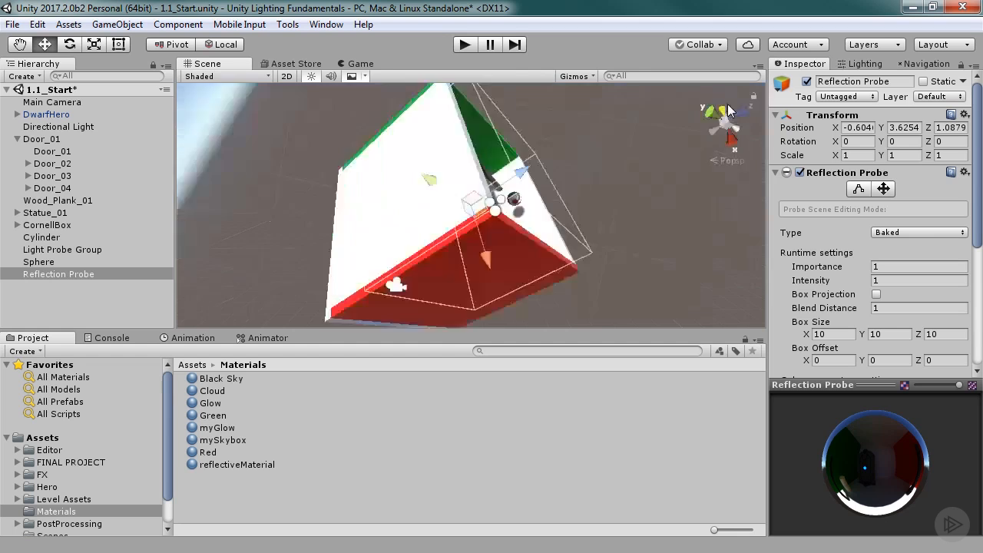
drag(527, 206, 540, 206)
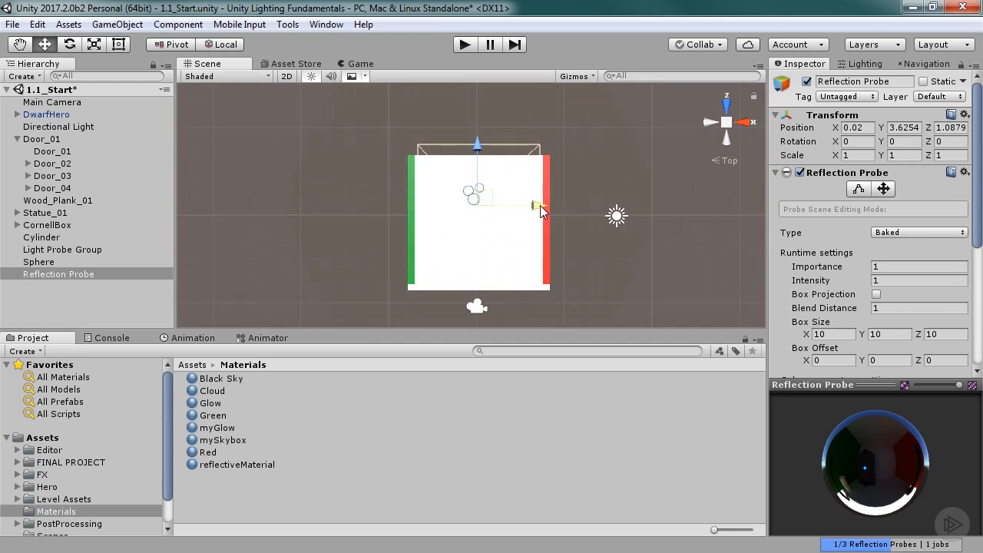
drag(477, 146, 477, 157)
click(727, 122)
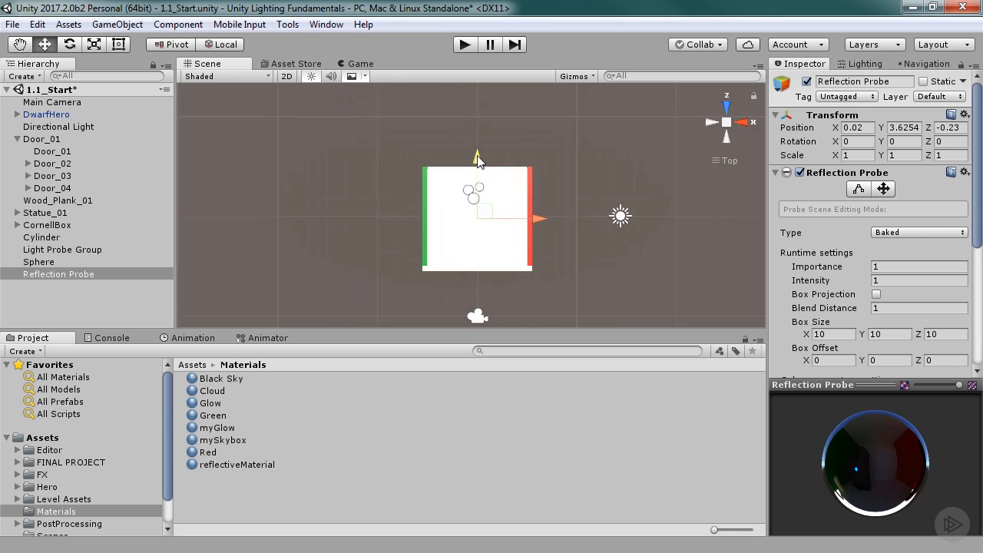
Fit the reflection probe's bounds to the box's ceiling and floor, with a Y size of about 8.93 and Y offset of about 1.11.
alt+drag(599, 235, 427, 146)
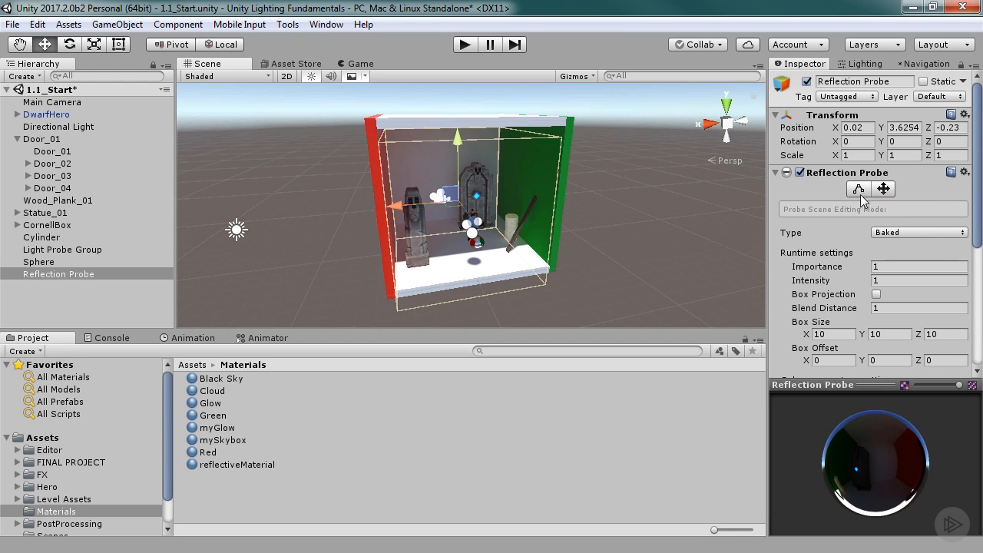
click(860, 189)
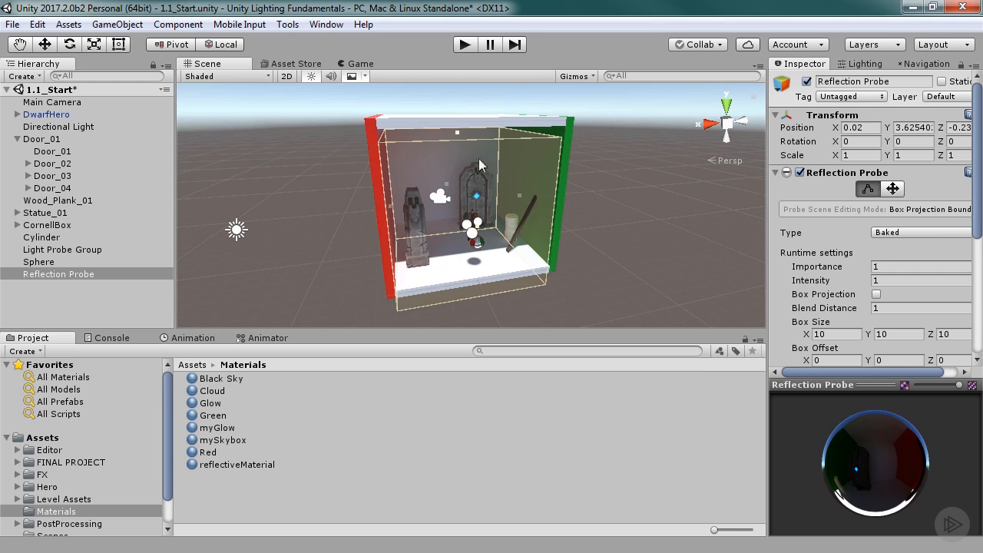
drag(456, 131, 457, 123)
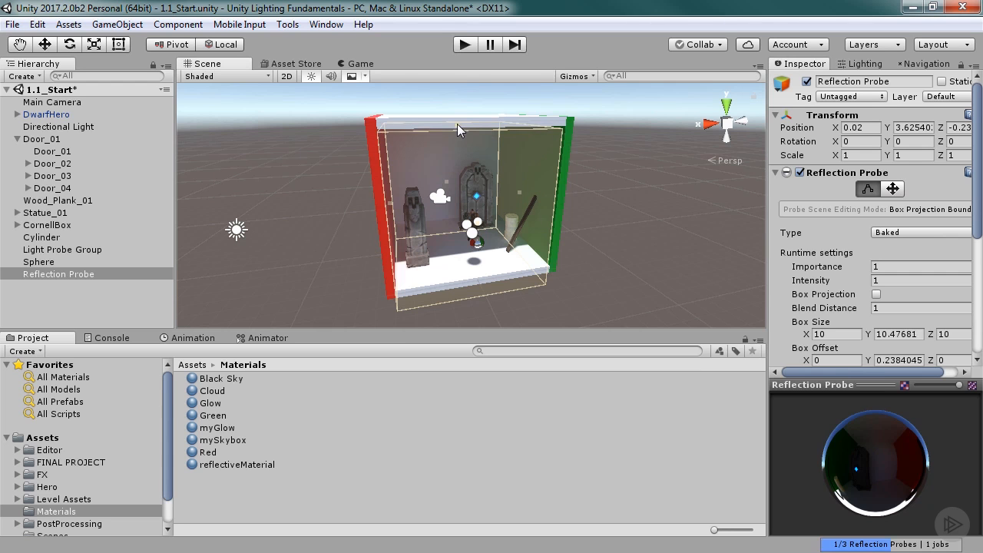
alt+drag(495, 196, 472, 315)
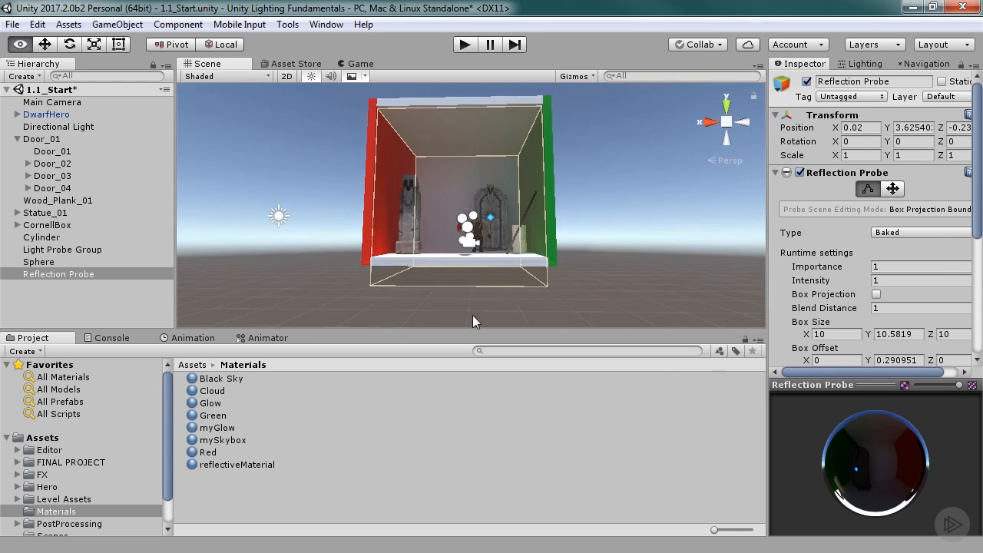
drag(463, 272, 492, 301)
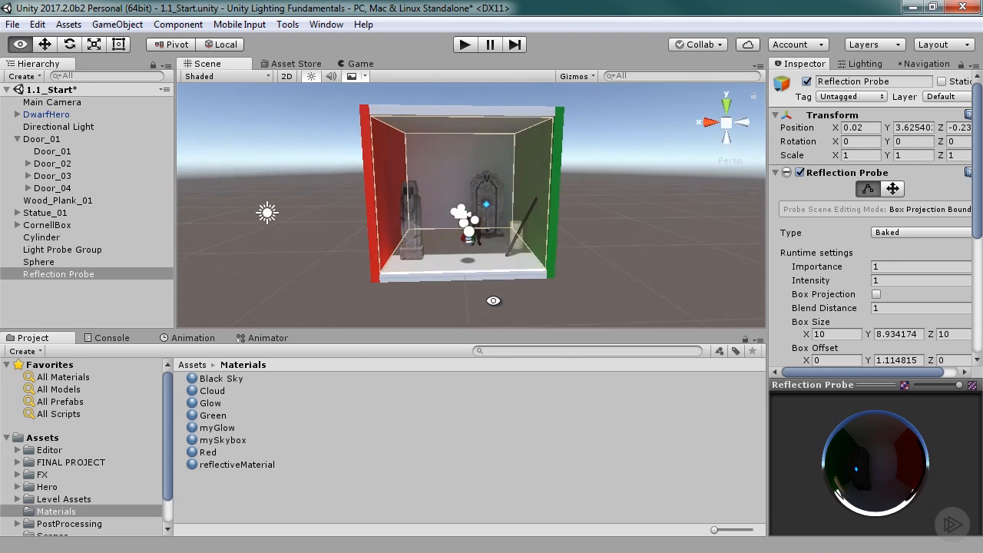
click(868, 191)
Examine how the sphere reflects the colored walls and floor from different angles.
alt+right_drag(298, 238, 637, 240)
alt+drag(453, 250, 538, 257)
mouse_move(425, 260)
alt+mouse_down()
mouse_move(507, 263)
mouse_move(430, 263)
alt+mouse_up()
alt+right_drag(430, 264, 553, 264)
alt+drag(490, 270, 480, 315)
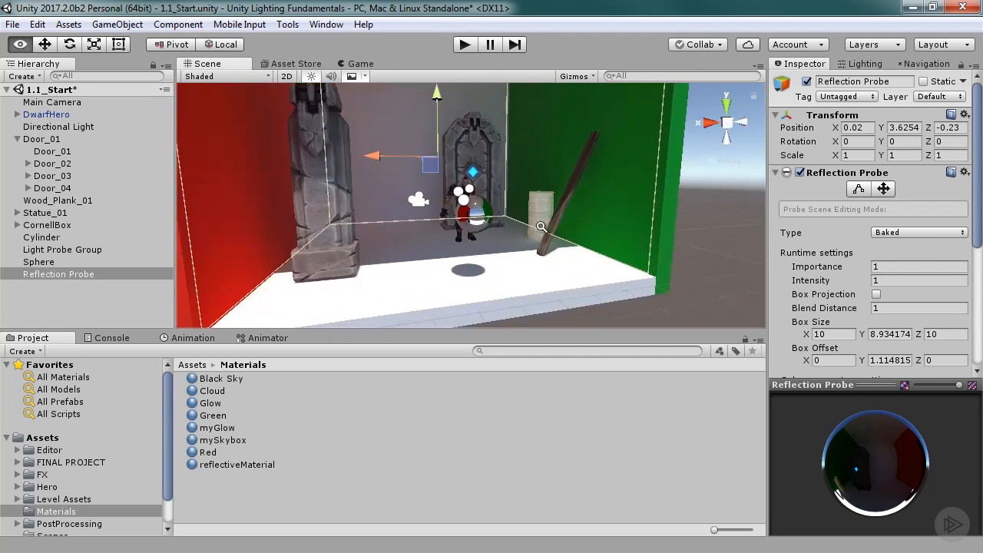
alt+right_drag(430, 253, 507, 246)
alt+drag(442, 242, 427, 410)
alt+drag(484, 295, 319, 295)
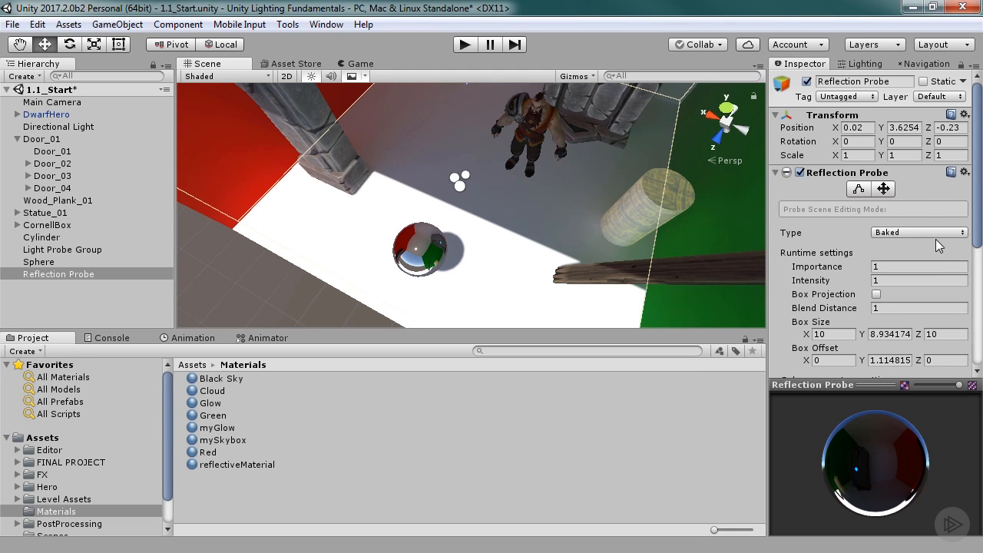
Set the reflection probe's type to Realtime.
alt+drag(434, 254, 421, 32)
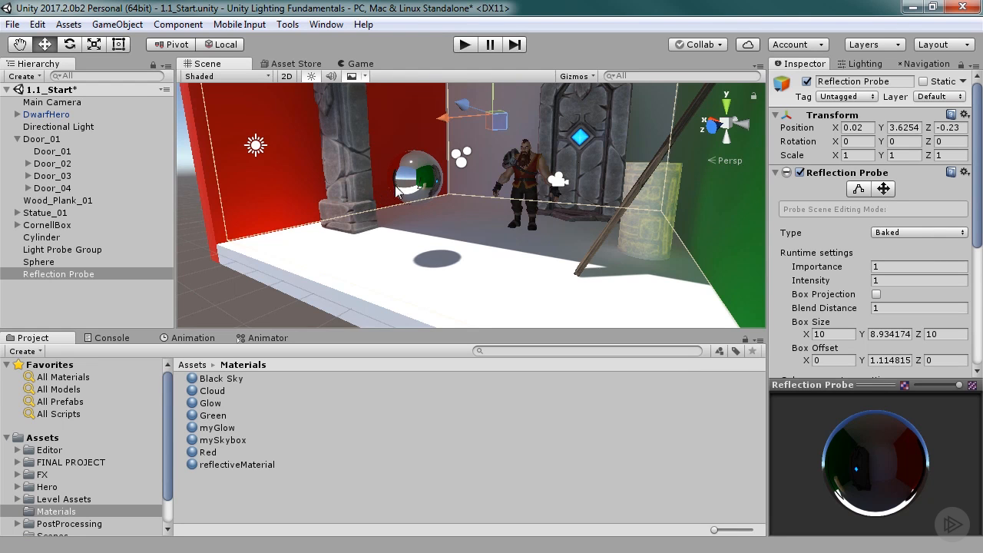
click(928, 233)
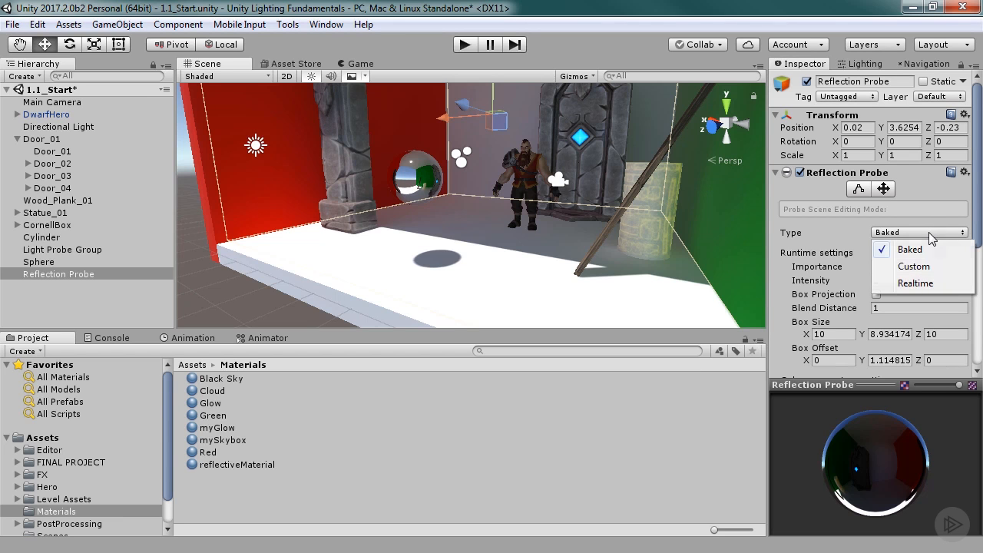
click(915, 283)
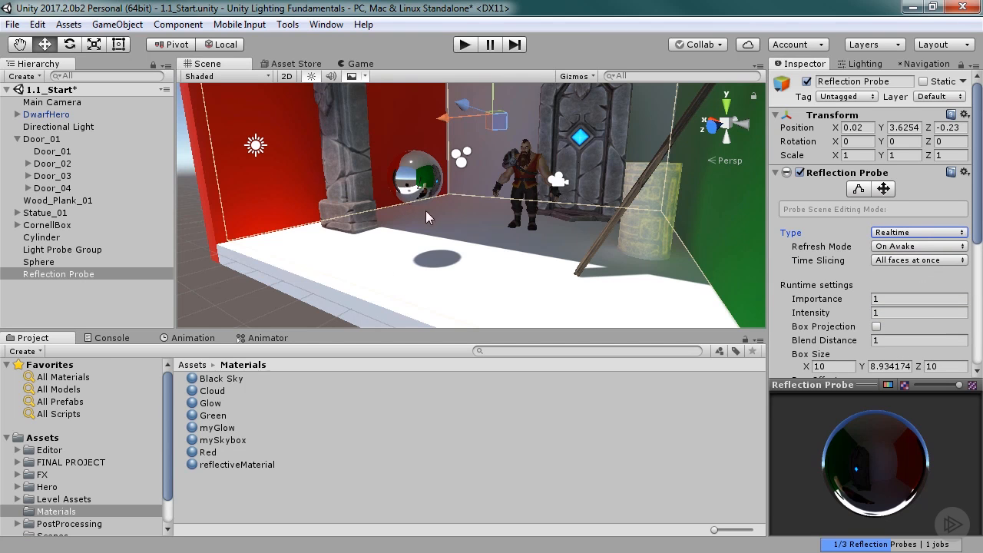
Examine the sphere's reflections from several angles and review the reflection probe's cubemap capture settings.
alt+drag(469, 196, 634, 209)
alt+right_drag(389, 237, 749, 241)
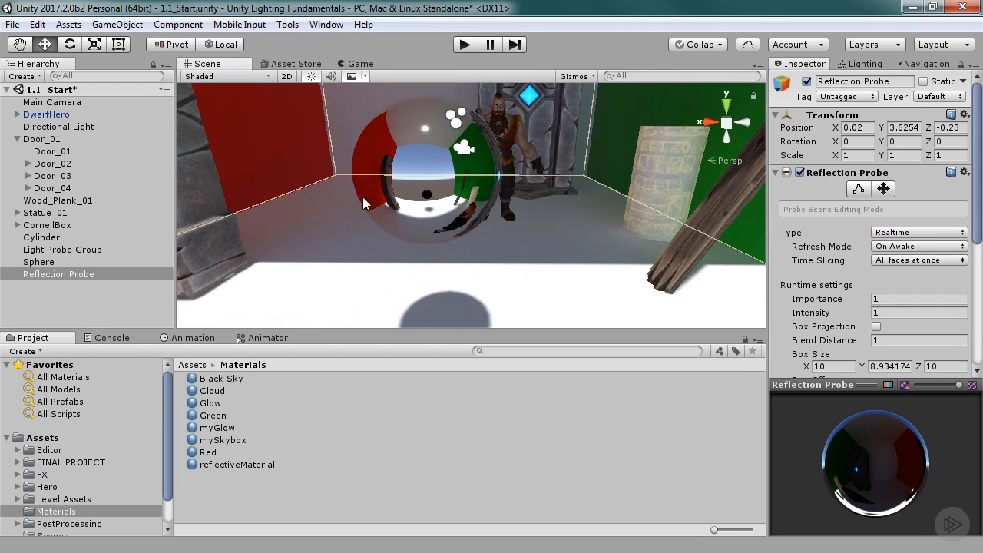
alt+drag(561, 211, 586, 213)
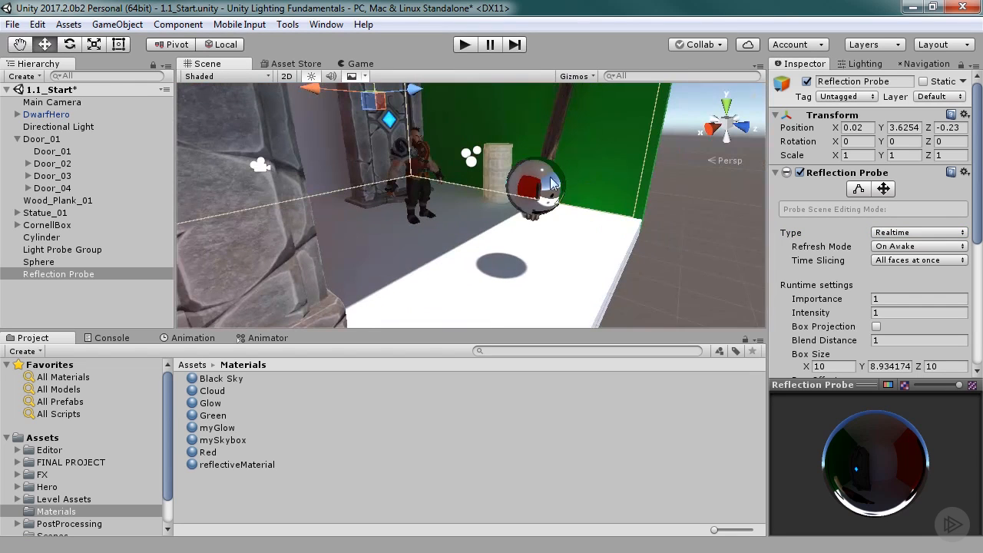
alt+right_drag(600, 185, 534, 191)
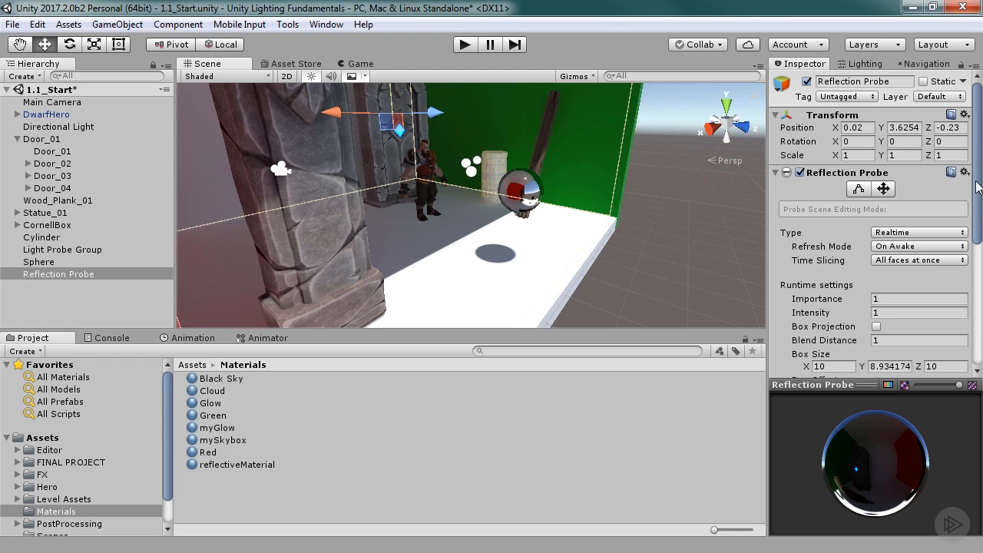
drag(977, 187, 981, 305)
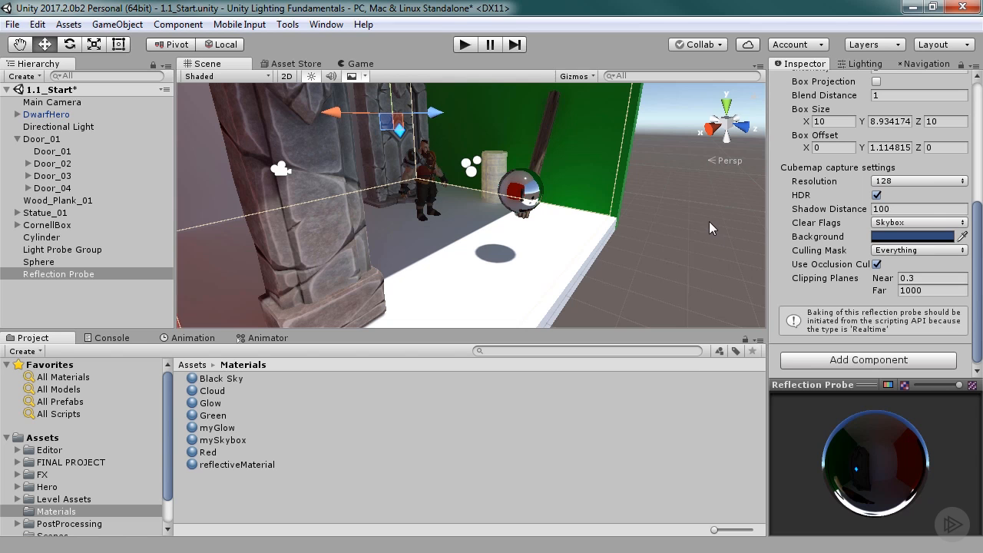
drag(978, 321, 780, 221)
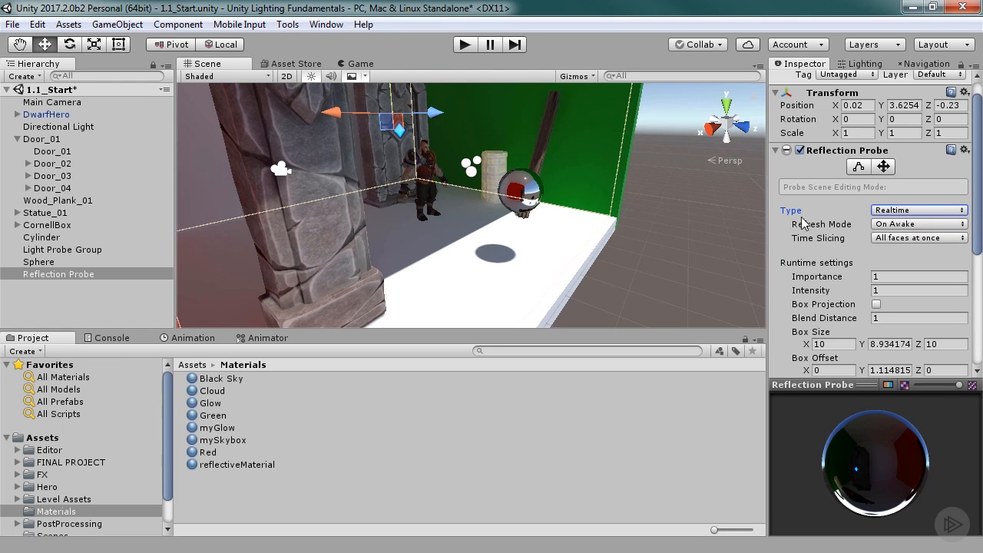
Run the scene and move DwarfHero beside the sphere, to about X 0.86, to test the reflection.
click(464, 46)
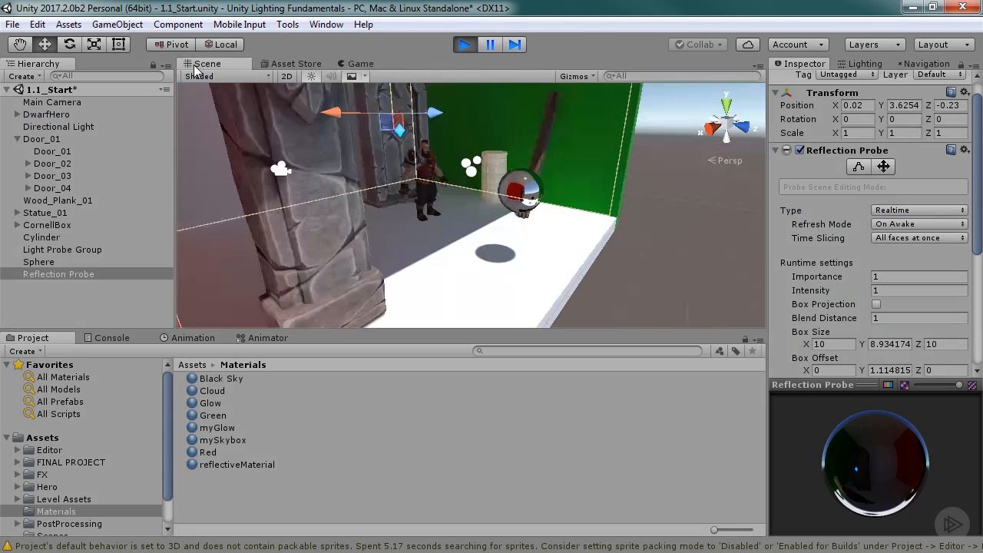
click(56, 116)
alt+drag(560, 216, 487, 235)
alt+right_drag(487, 236, 541, 221)
alt+drag(540, 221, 413, 218)
alt+right_drag(413, 218, 445, 202)
alt+drag(445, 202, 402, 228)
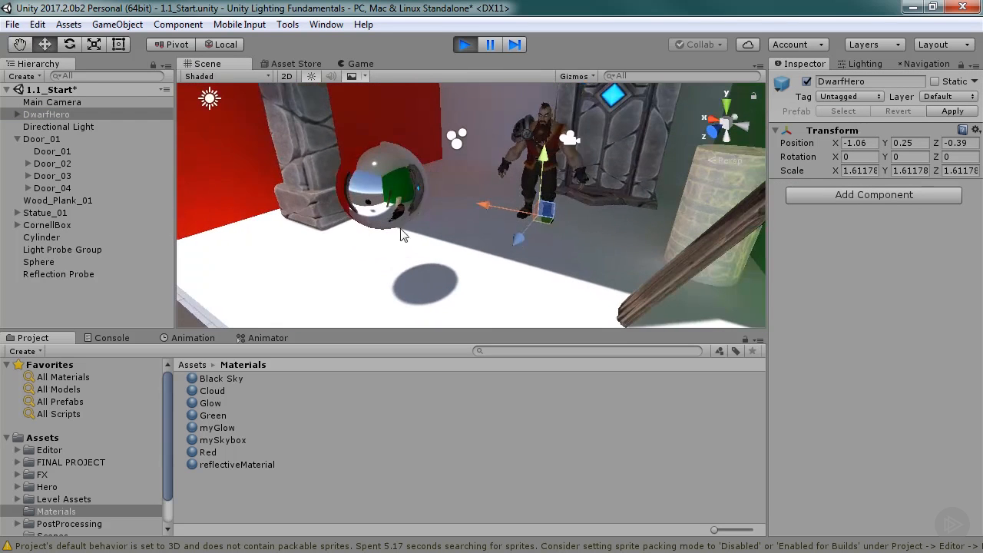
drag(481, 201, 389, 230)
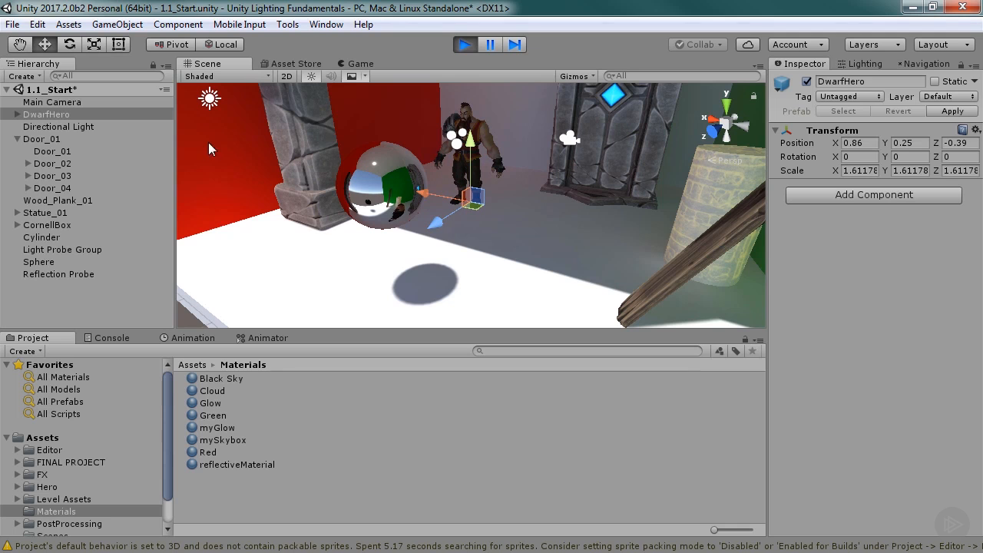
Stop the running scene and set the reflection probe's refresh mode to Every frame.
click(41, 276)
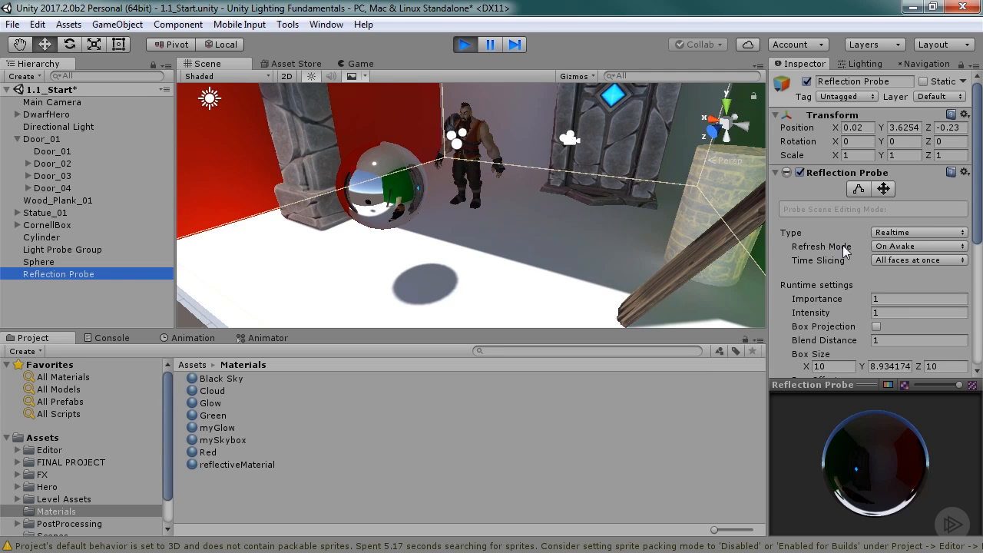
click(465, 43)
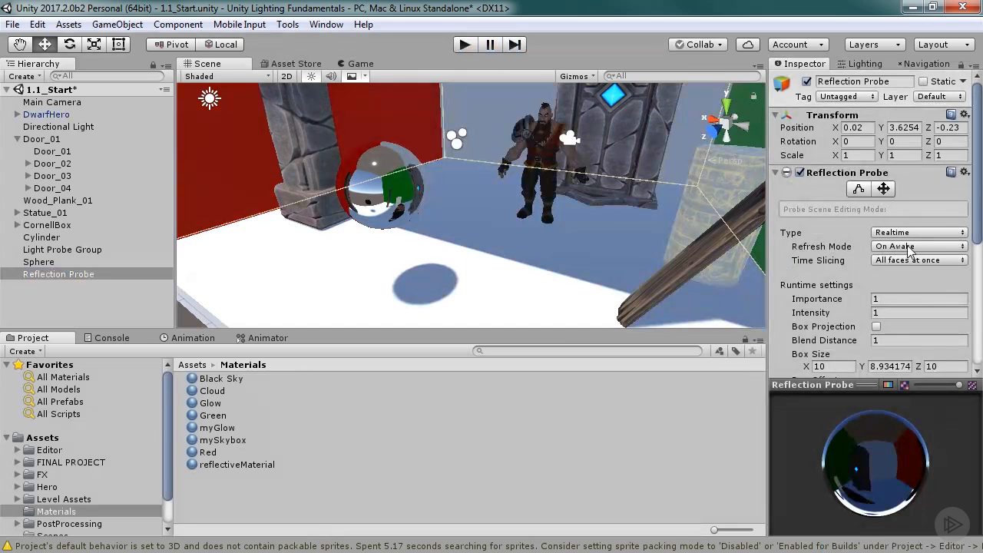
click(909, 251)
click(914, 281)
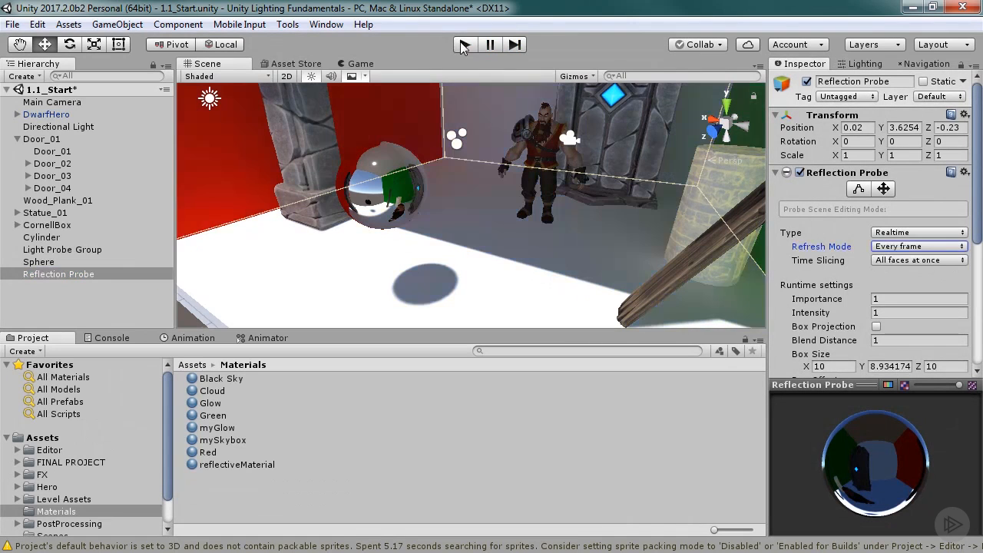
Test the sphere's reflection in a running scene by shifting DwarfHero to about X -2.1, and stop the run.
click(465, 44)
click(606, 218)
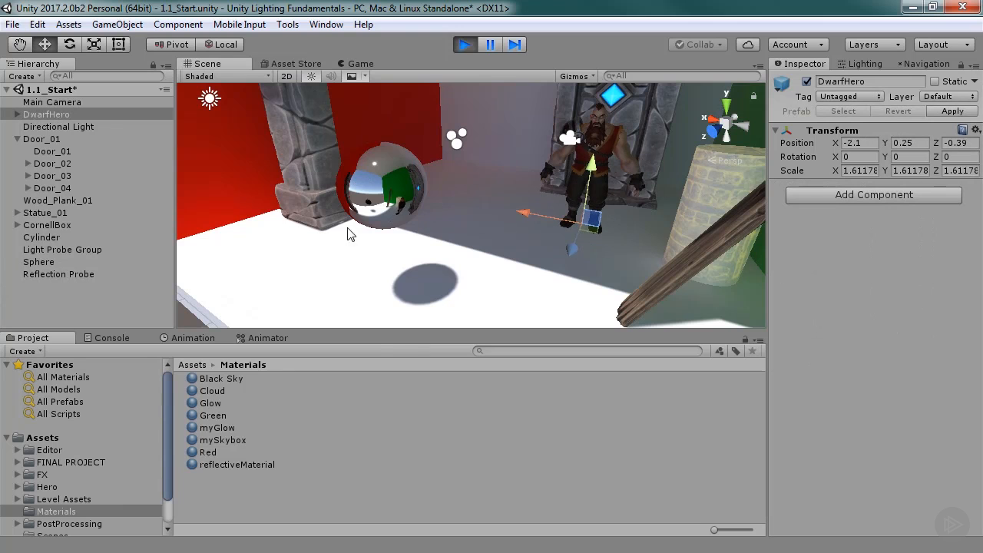
click(465, 43)
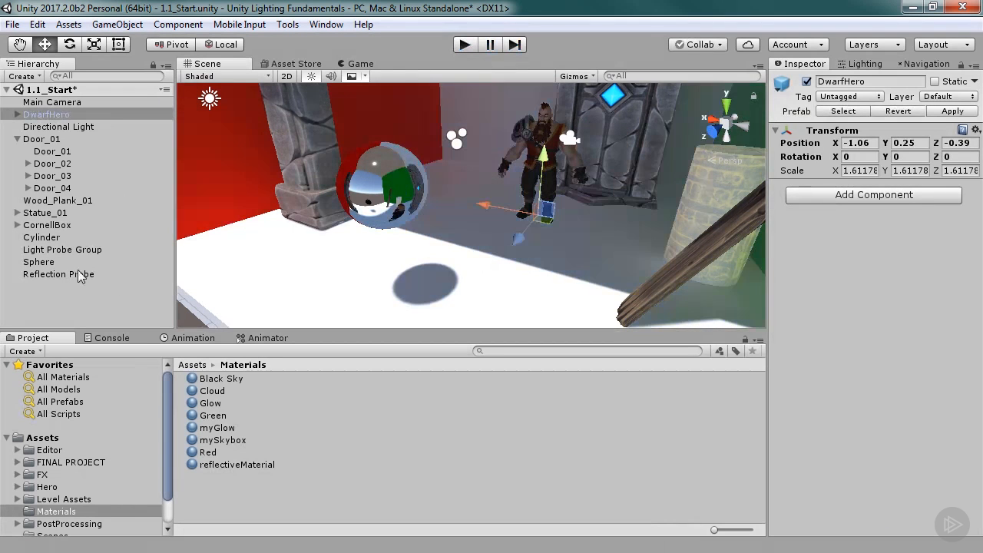
Set the reflection probe's type to Baked.
click(75, 274)
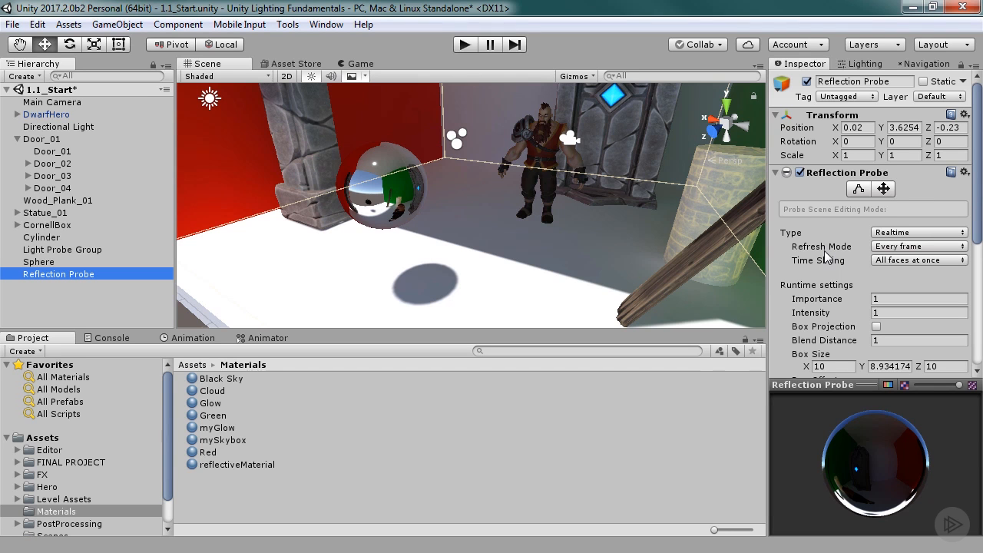
click(902, 233)
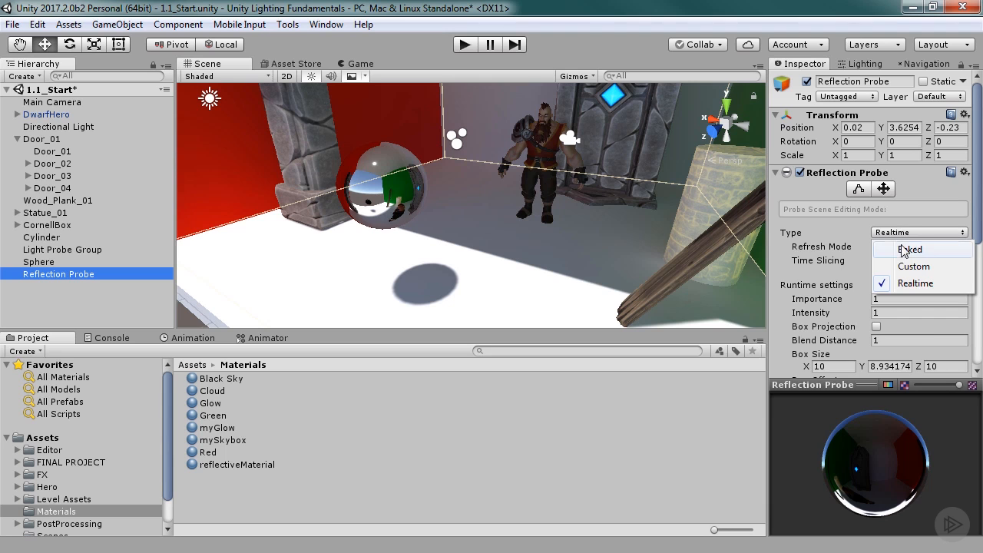
click(910, 250)
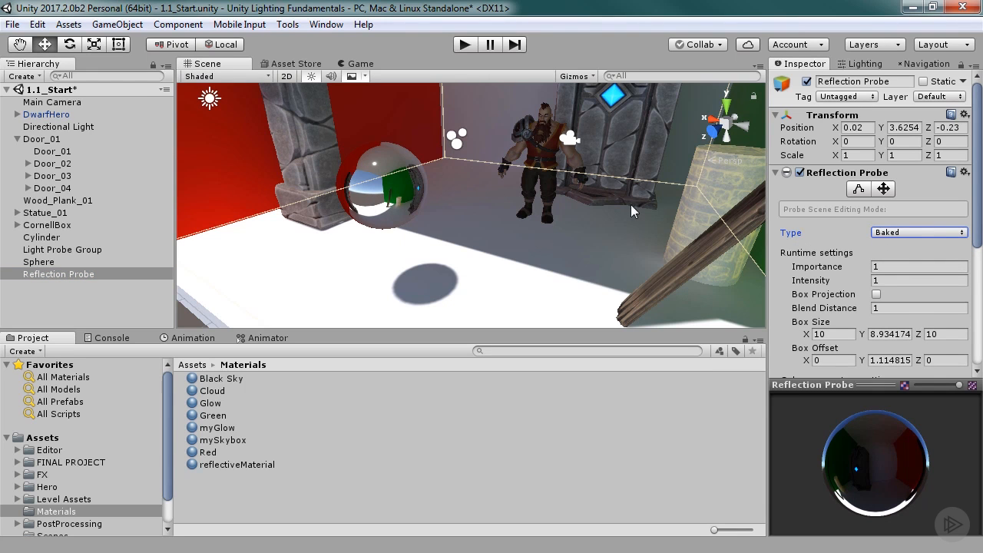
Disable and re-enable the reflection probe while viewing the stone door up close to compare its shading.
alt+right_drag(652, 206, 269, 171)
middle_drag(330, 187, 324, 190)
alt+drag(324, 191, 296, 254)
alt+right_drag(296, 254, 404, 244)
alt+drag(404, 244, 684, 215)
alt+right_drag(384, 232, 440, 159)
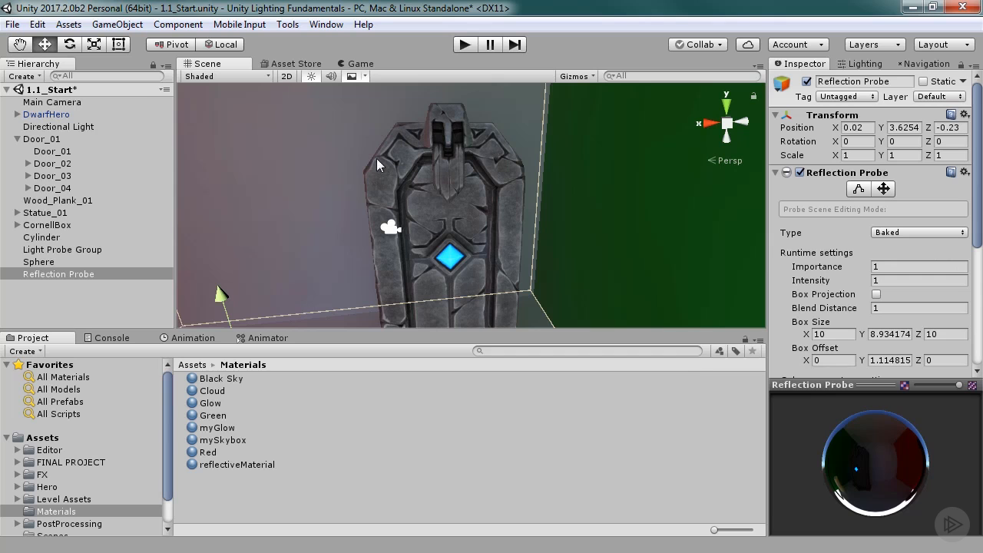
click(135, 274)
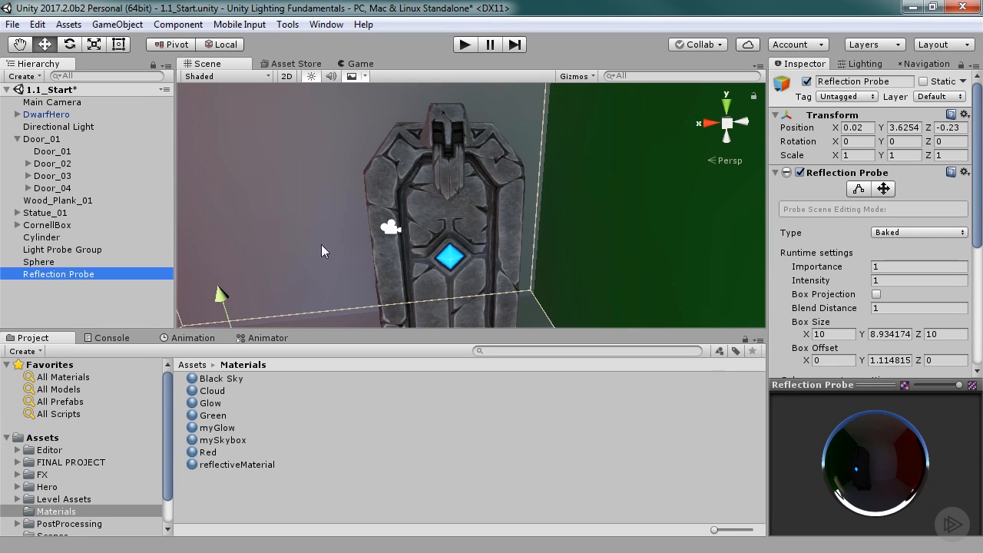
click(806, 81)
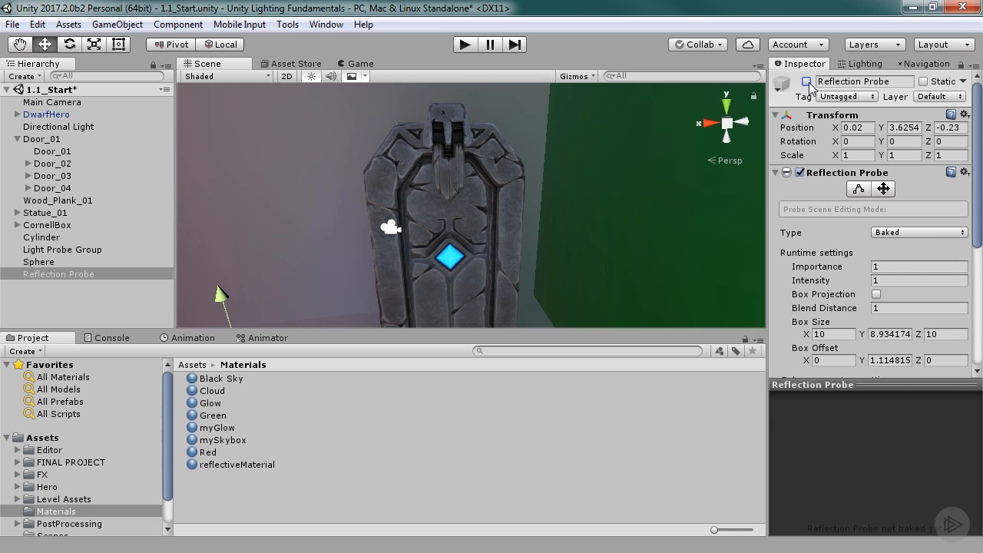
click(807, 81)
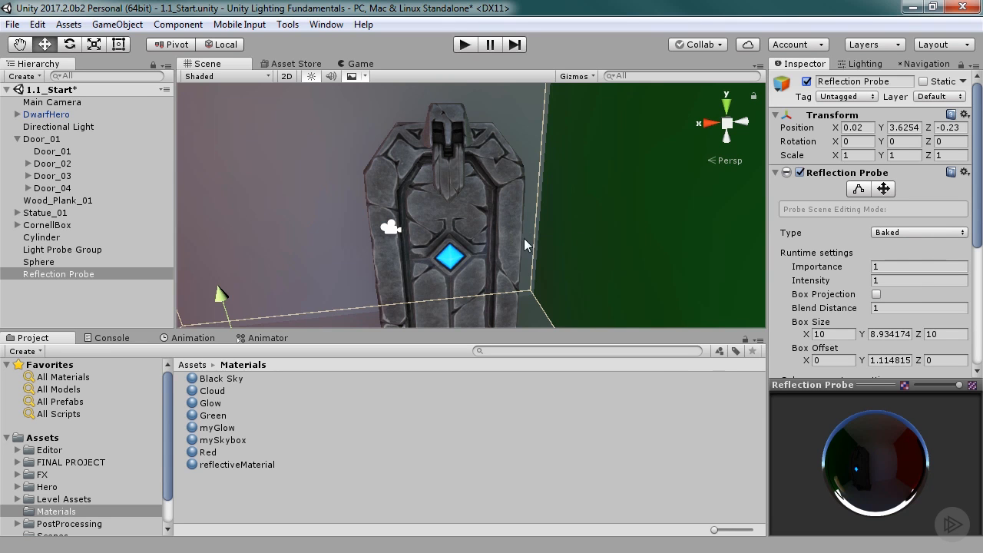
Examine the whole Cornell box from the front with the reflection probe enabled.
key(alt)
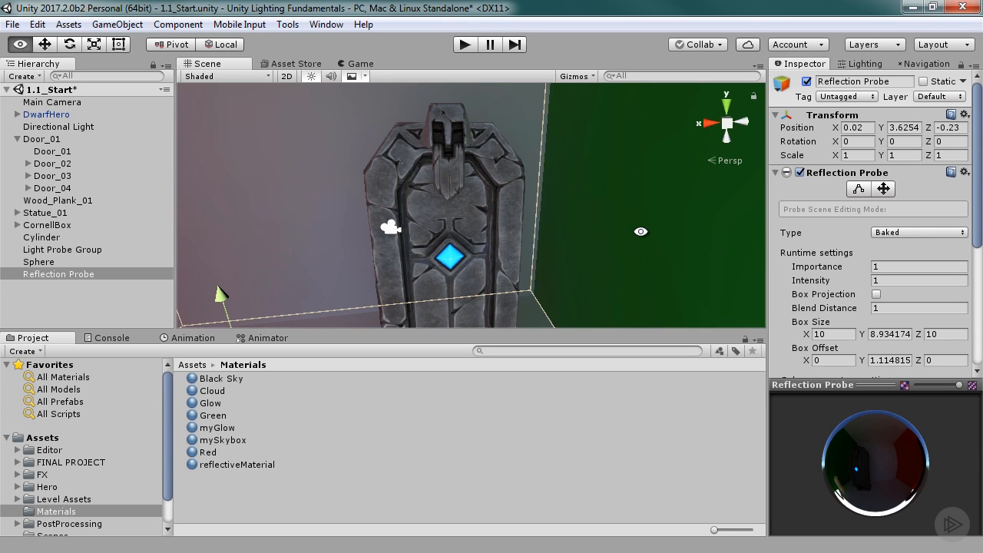
alt+scroll(641, 234, down, 8)
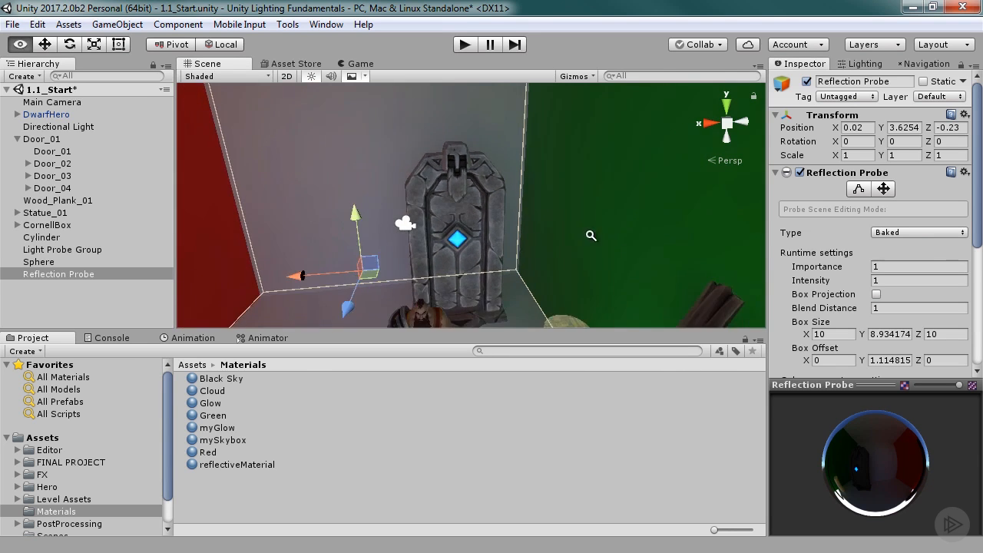
alt+scroll(640, 243, down, 6)
alt+drag(465, 230, 463, 161)
alt+scroll(424, 258, down, 2)
alt+drag(423, 258, 380, 242)
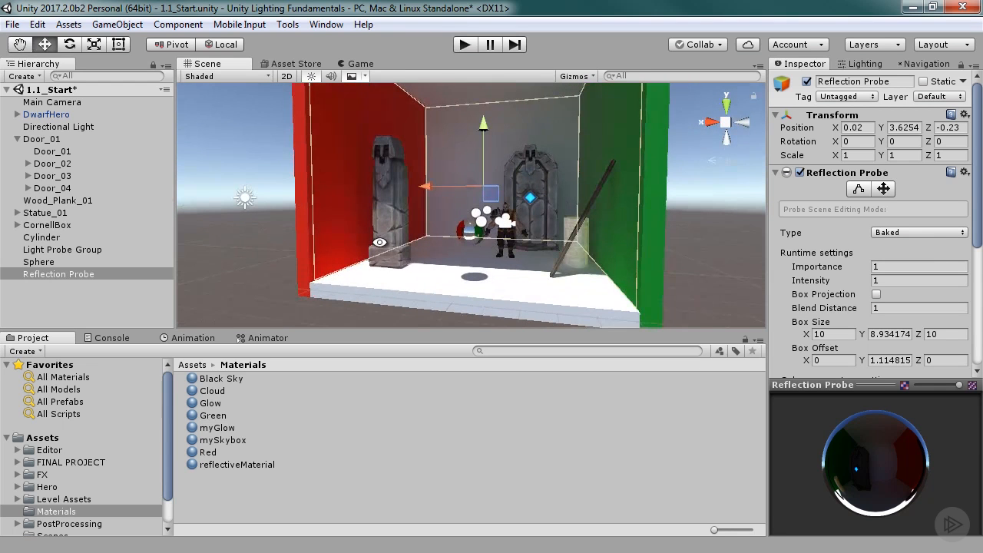